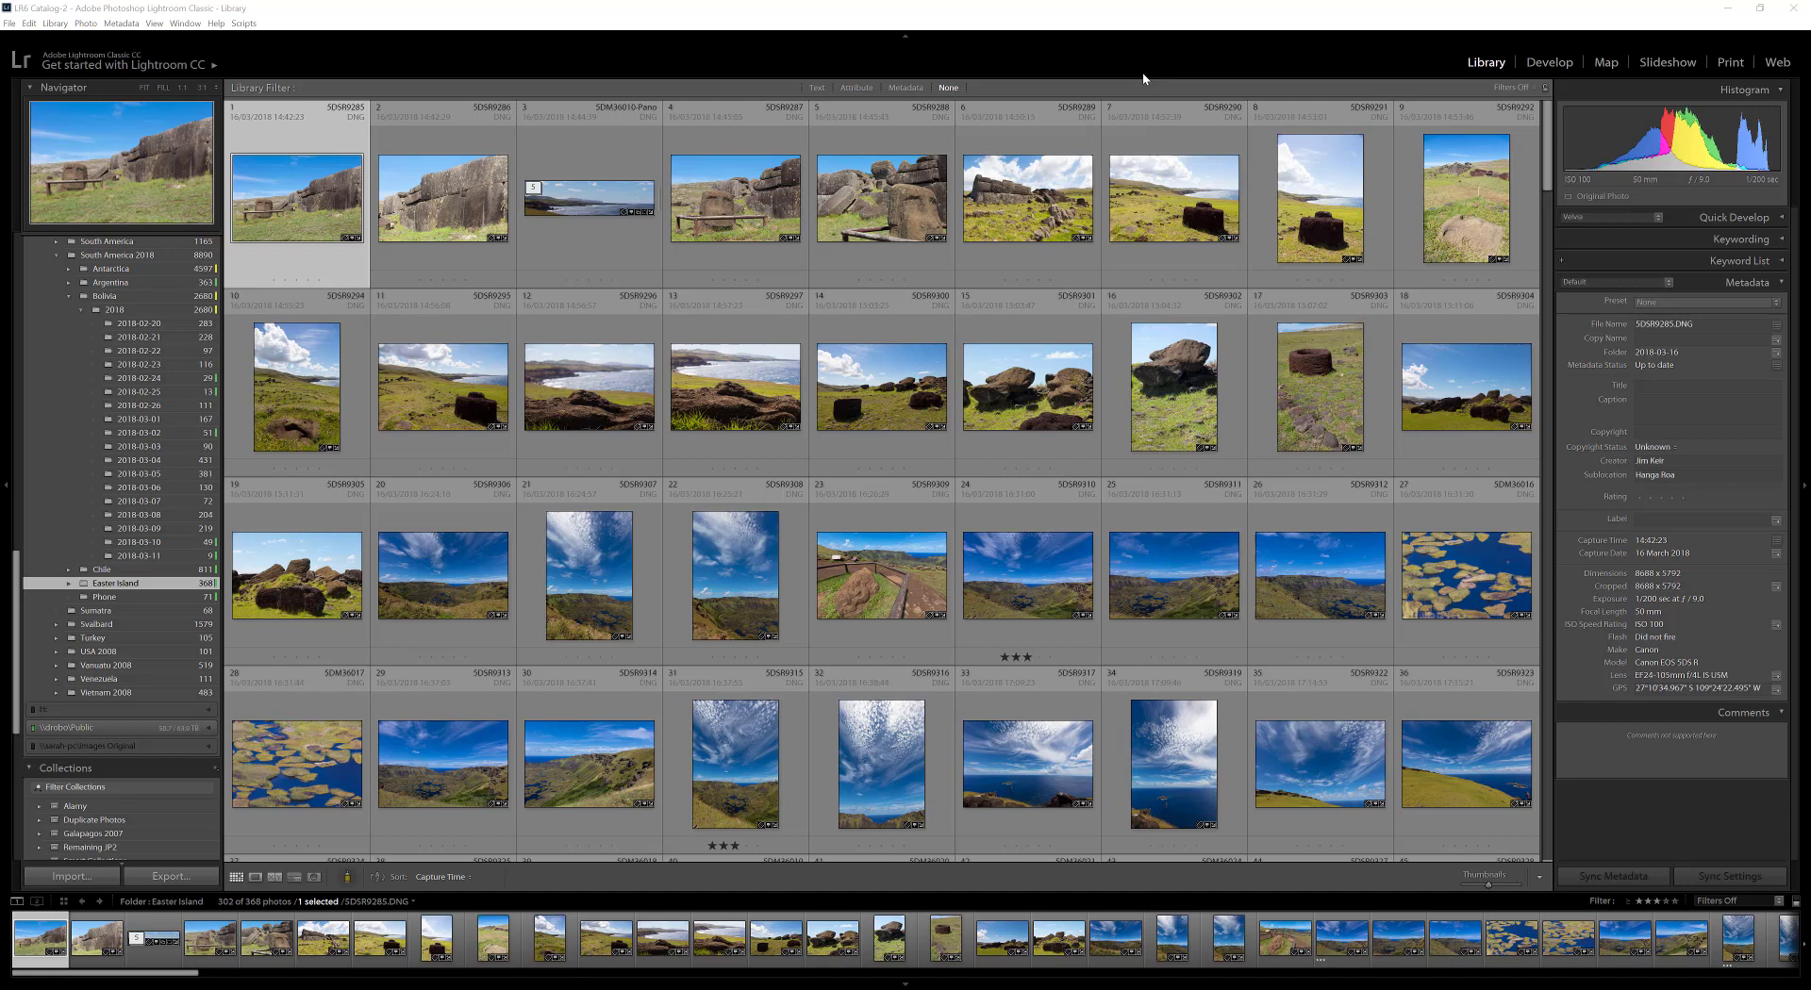
- Filter the Easter Island folder to its five three-star photos and deselect them all
left_click(996, 5)
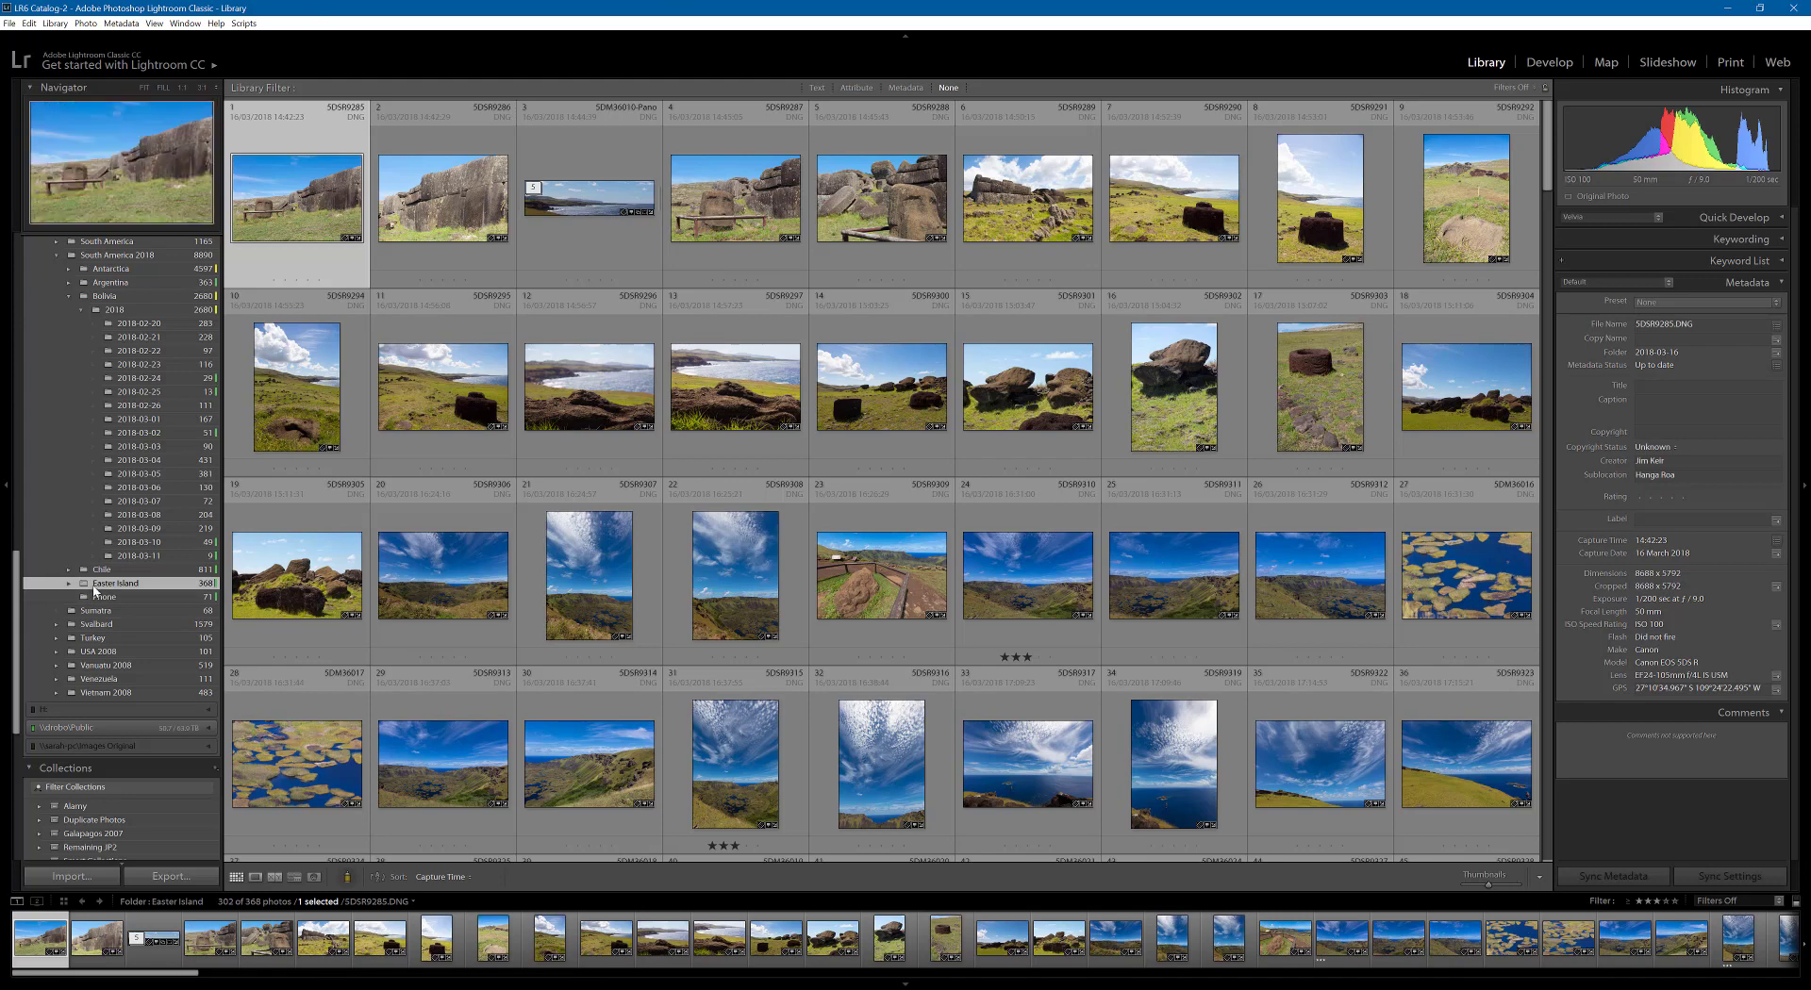
left_click(857, 88)
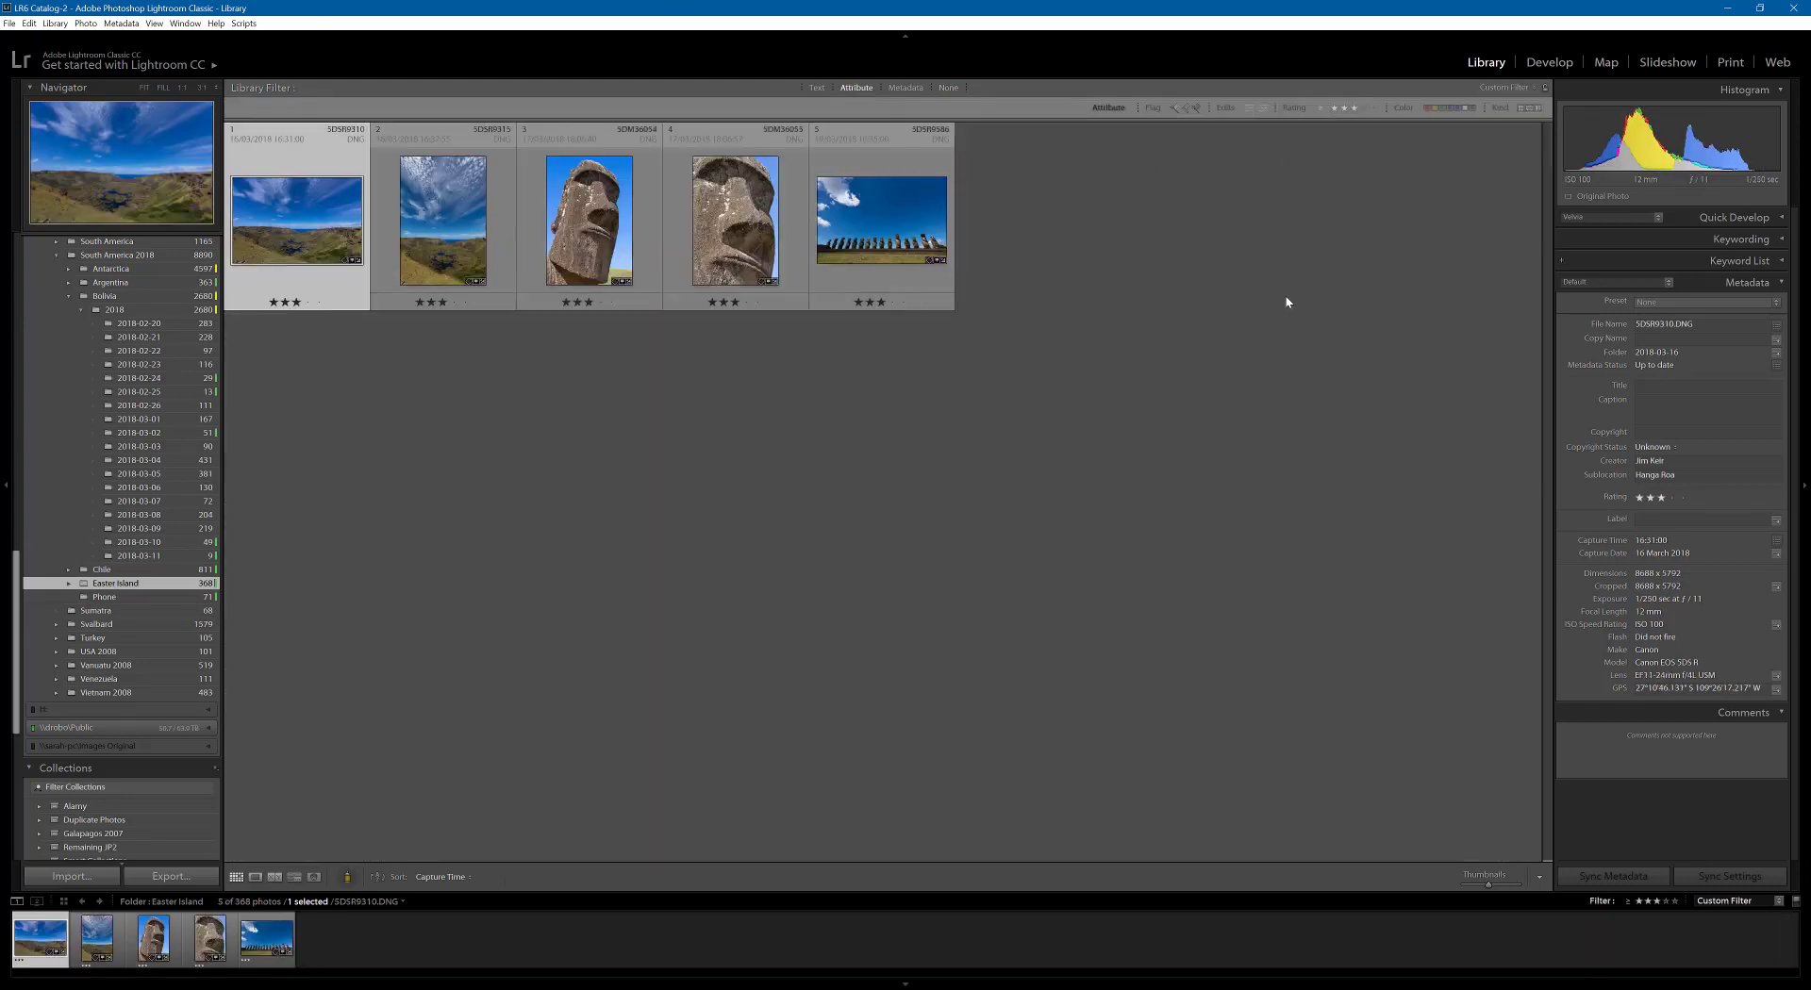
left_click(686, 426)
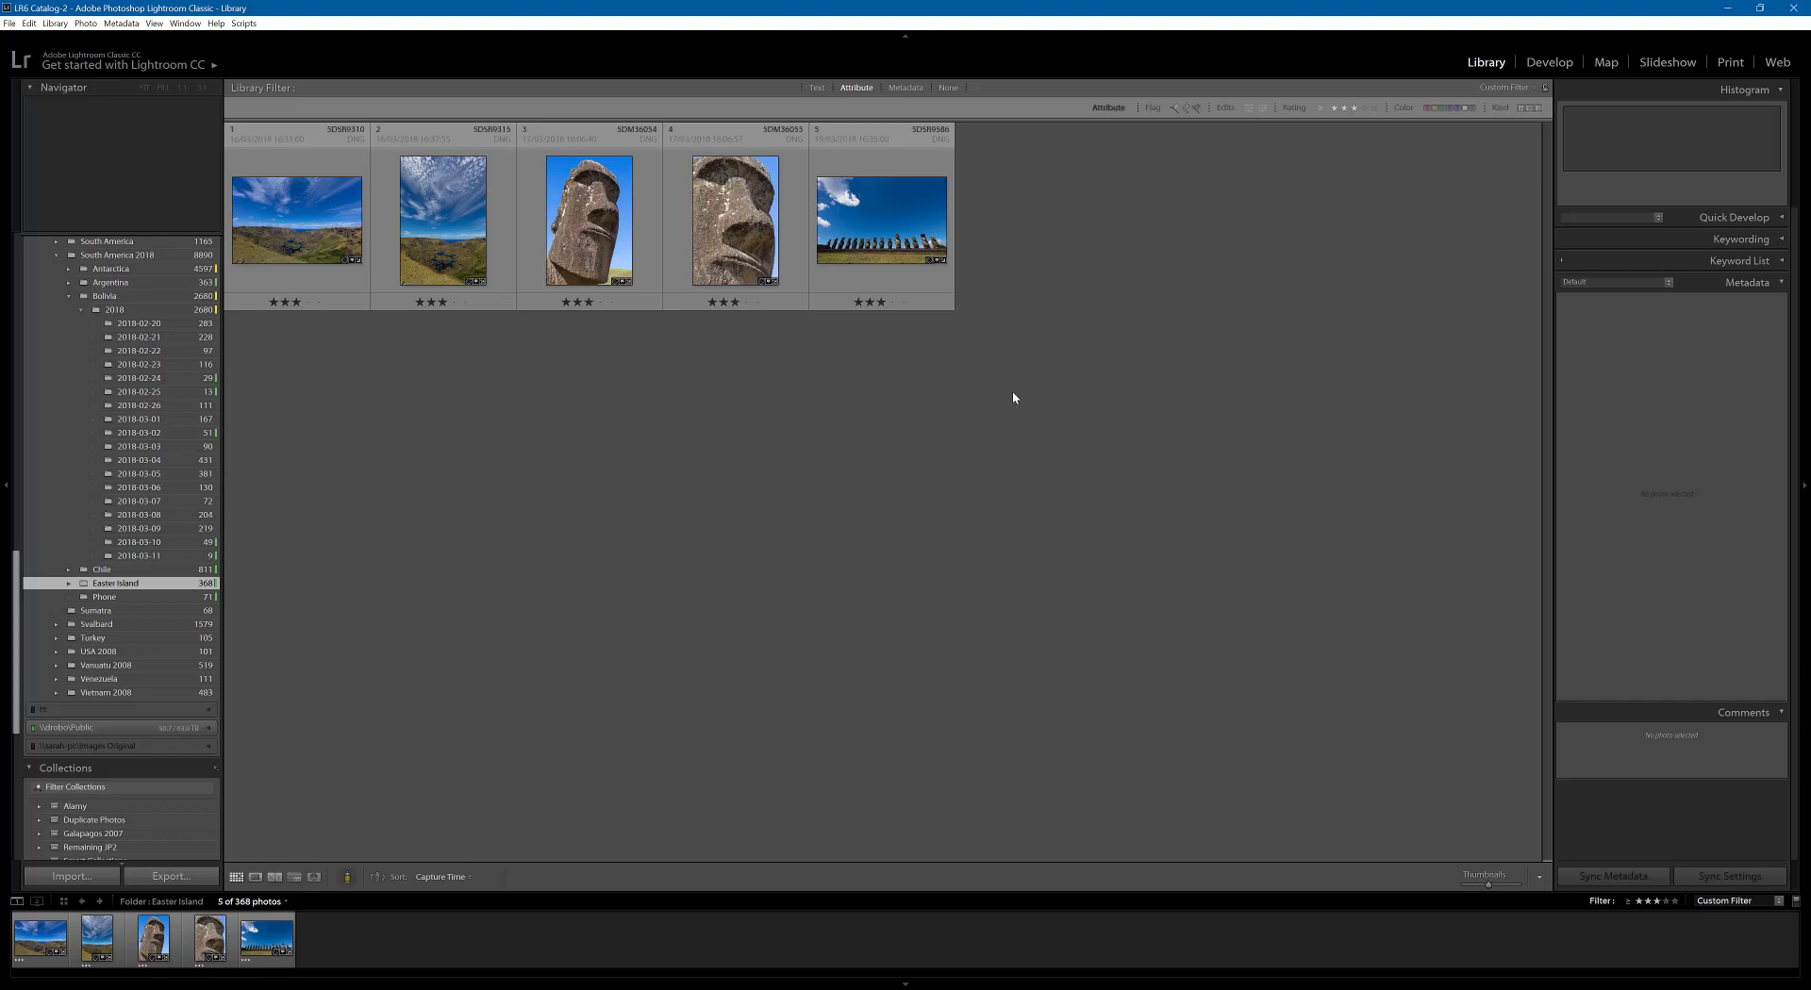
- Check that the five-photo export destination is Upload to Alamy, then cancel the export
left_click(8, 24)
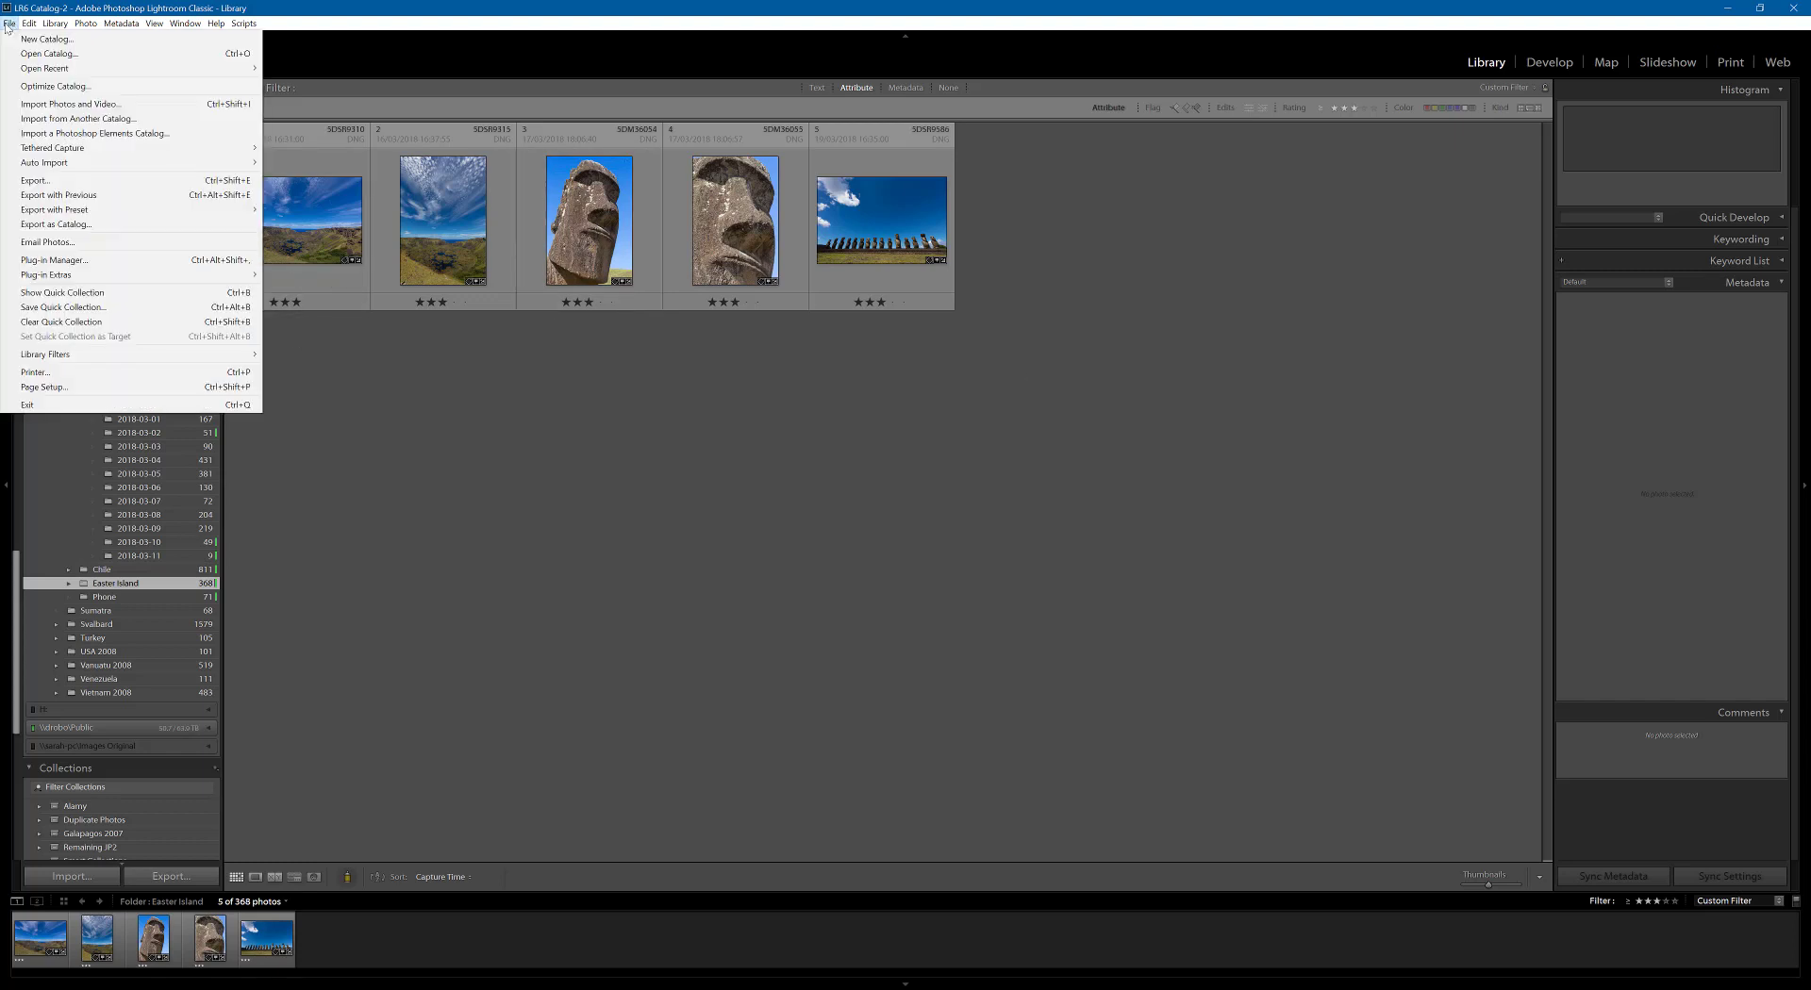
left_click(73, 180)
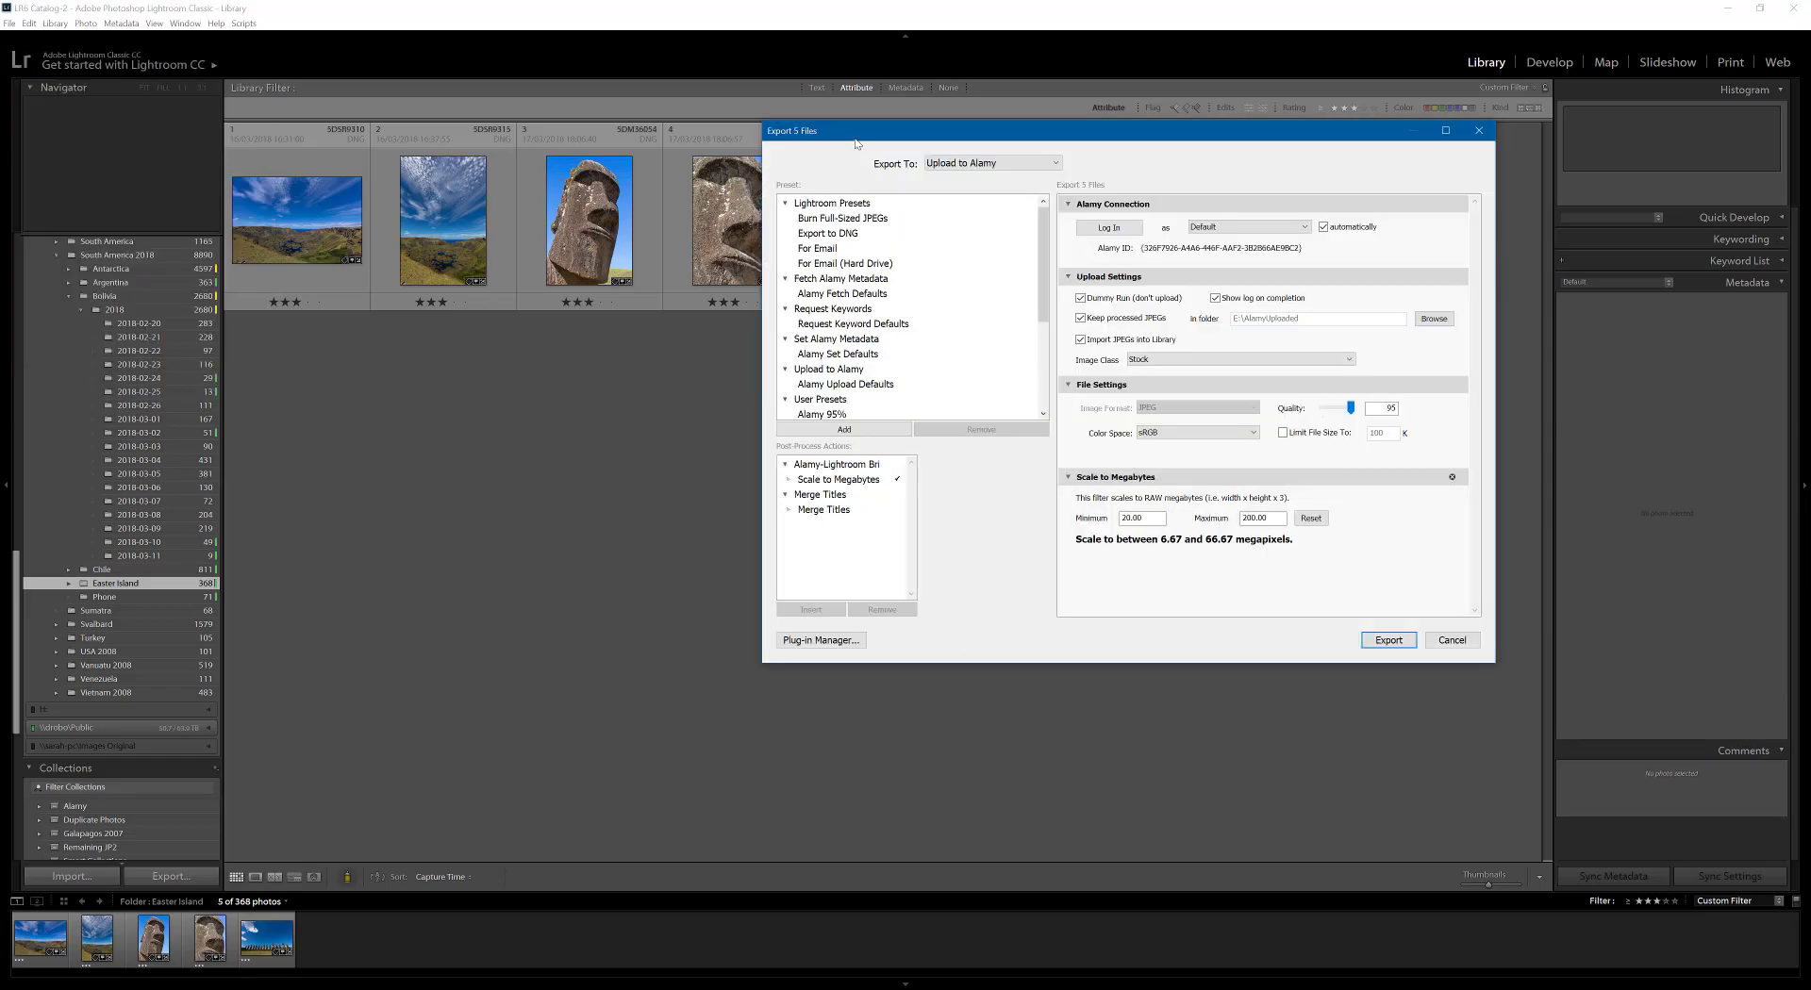
left_click_drag(824, 134, 864, 249)
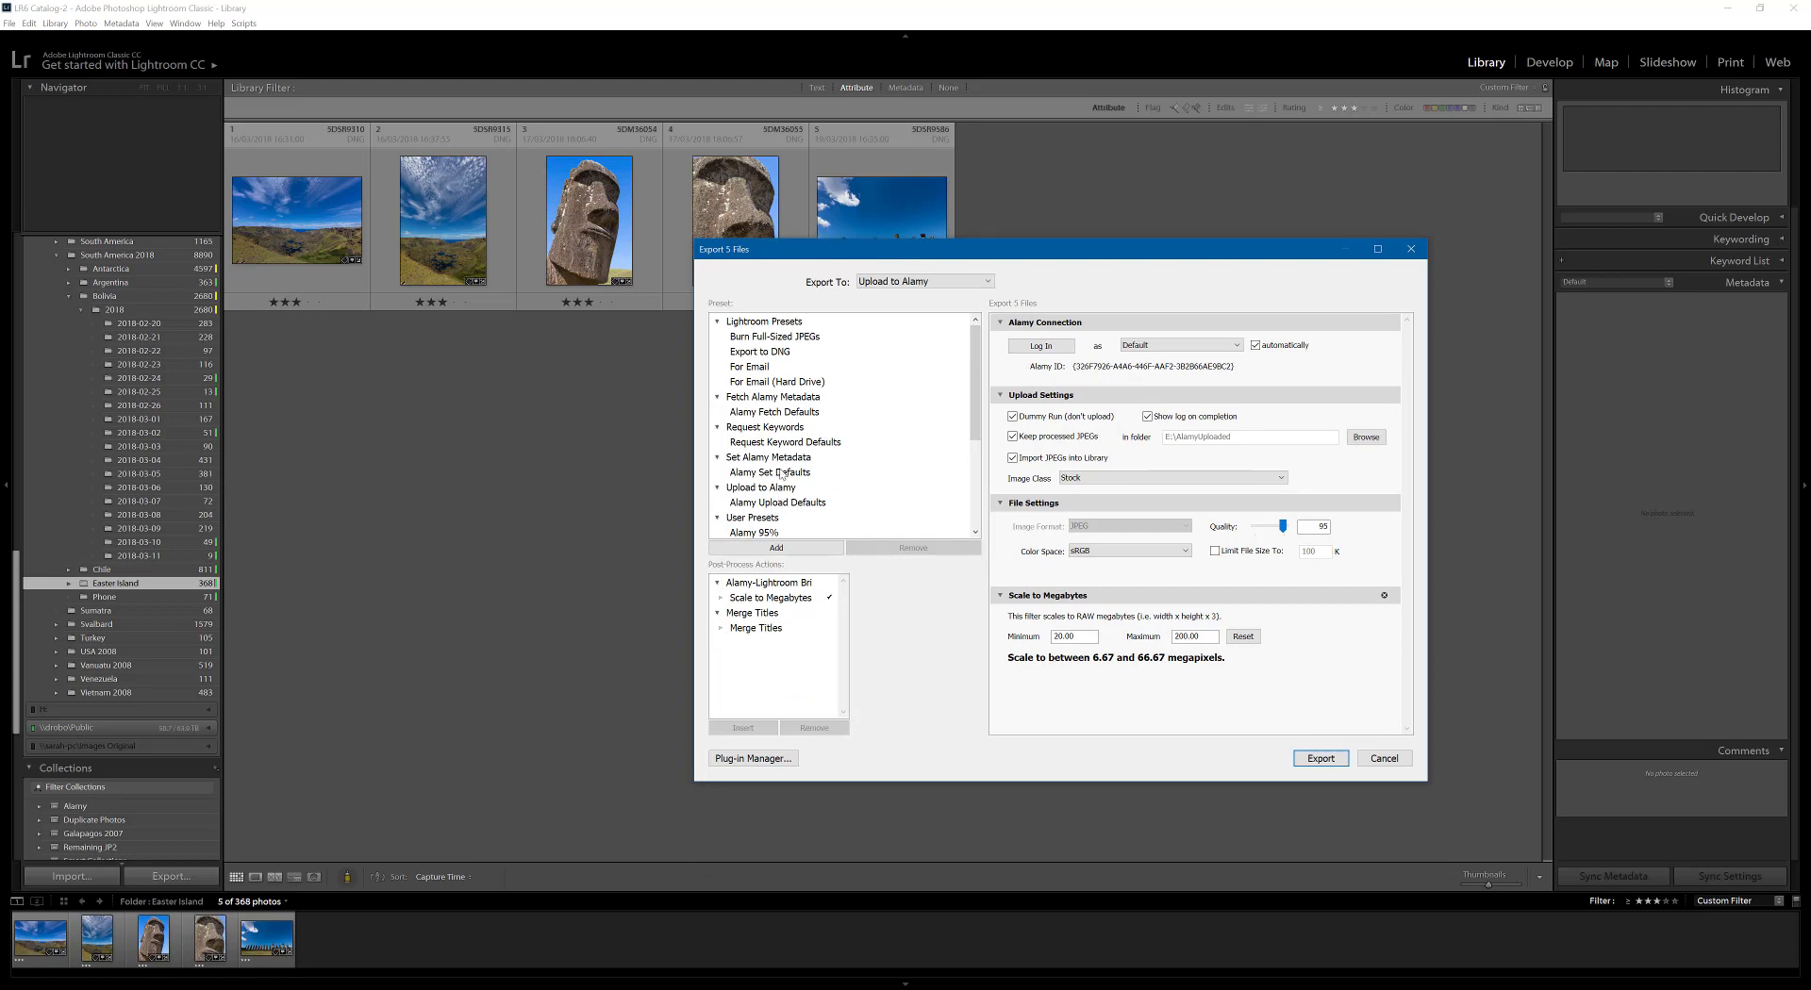
left_click(873, 282)
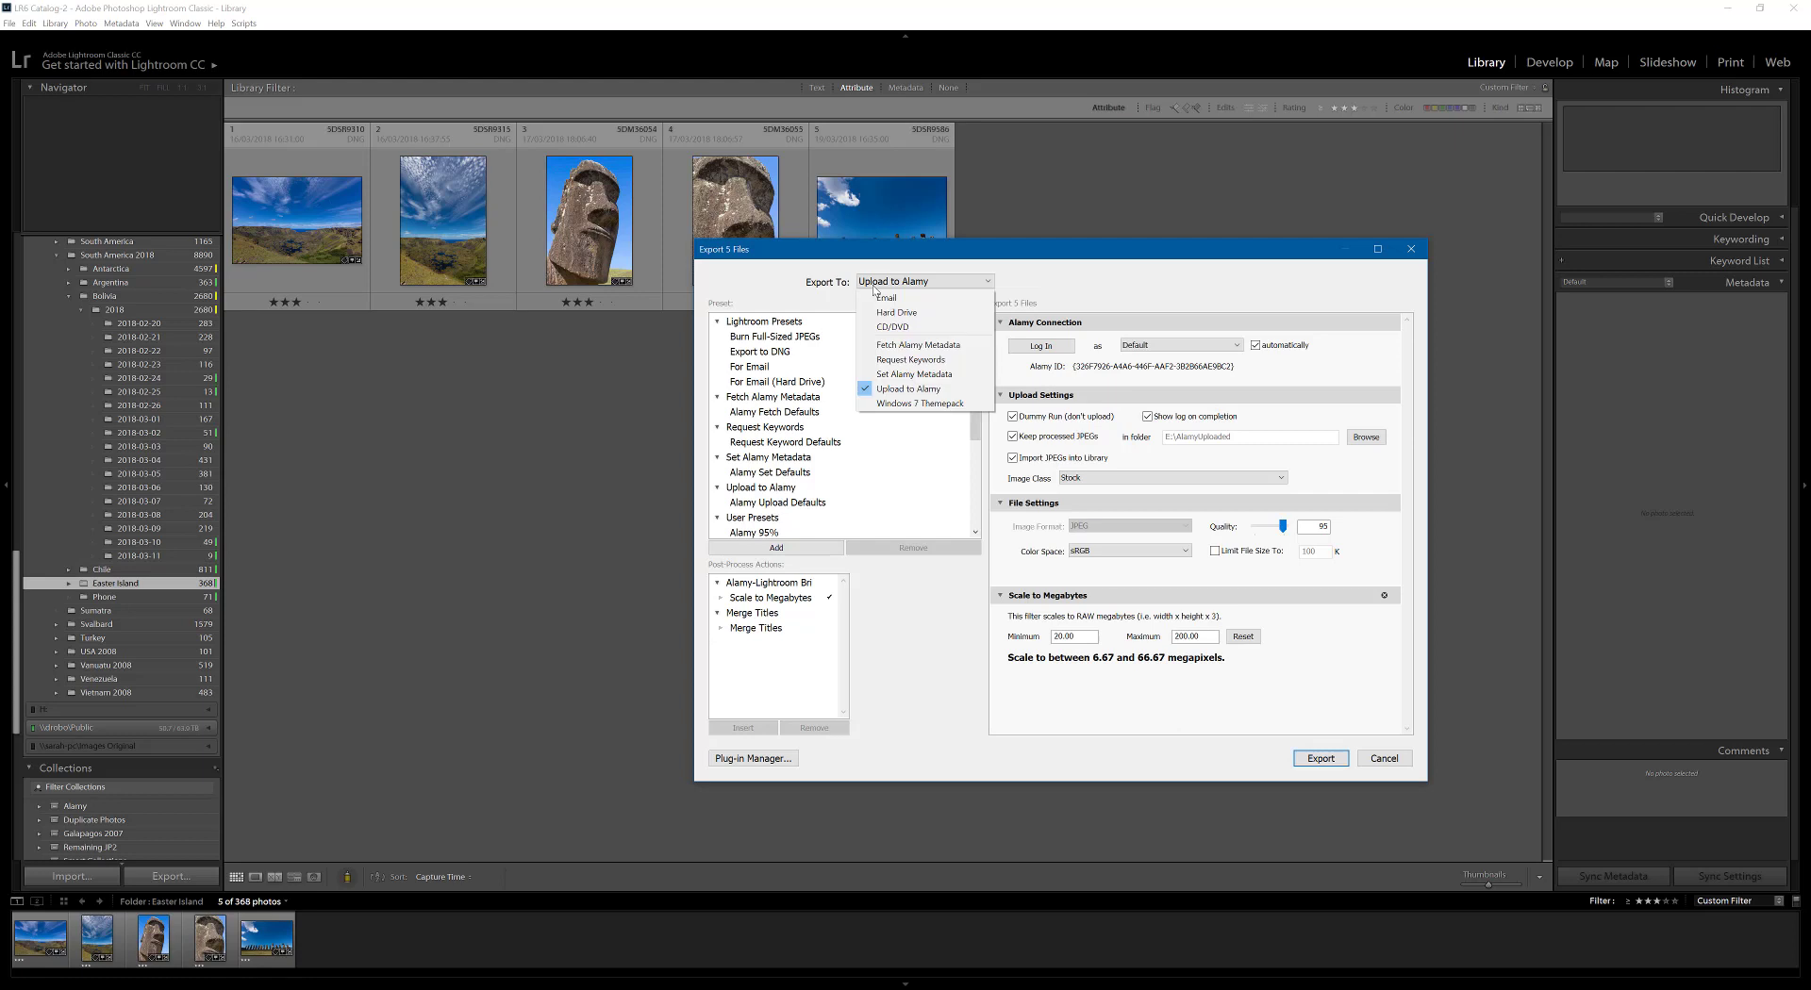
left_click(909, 390)
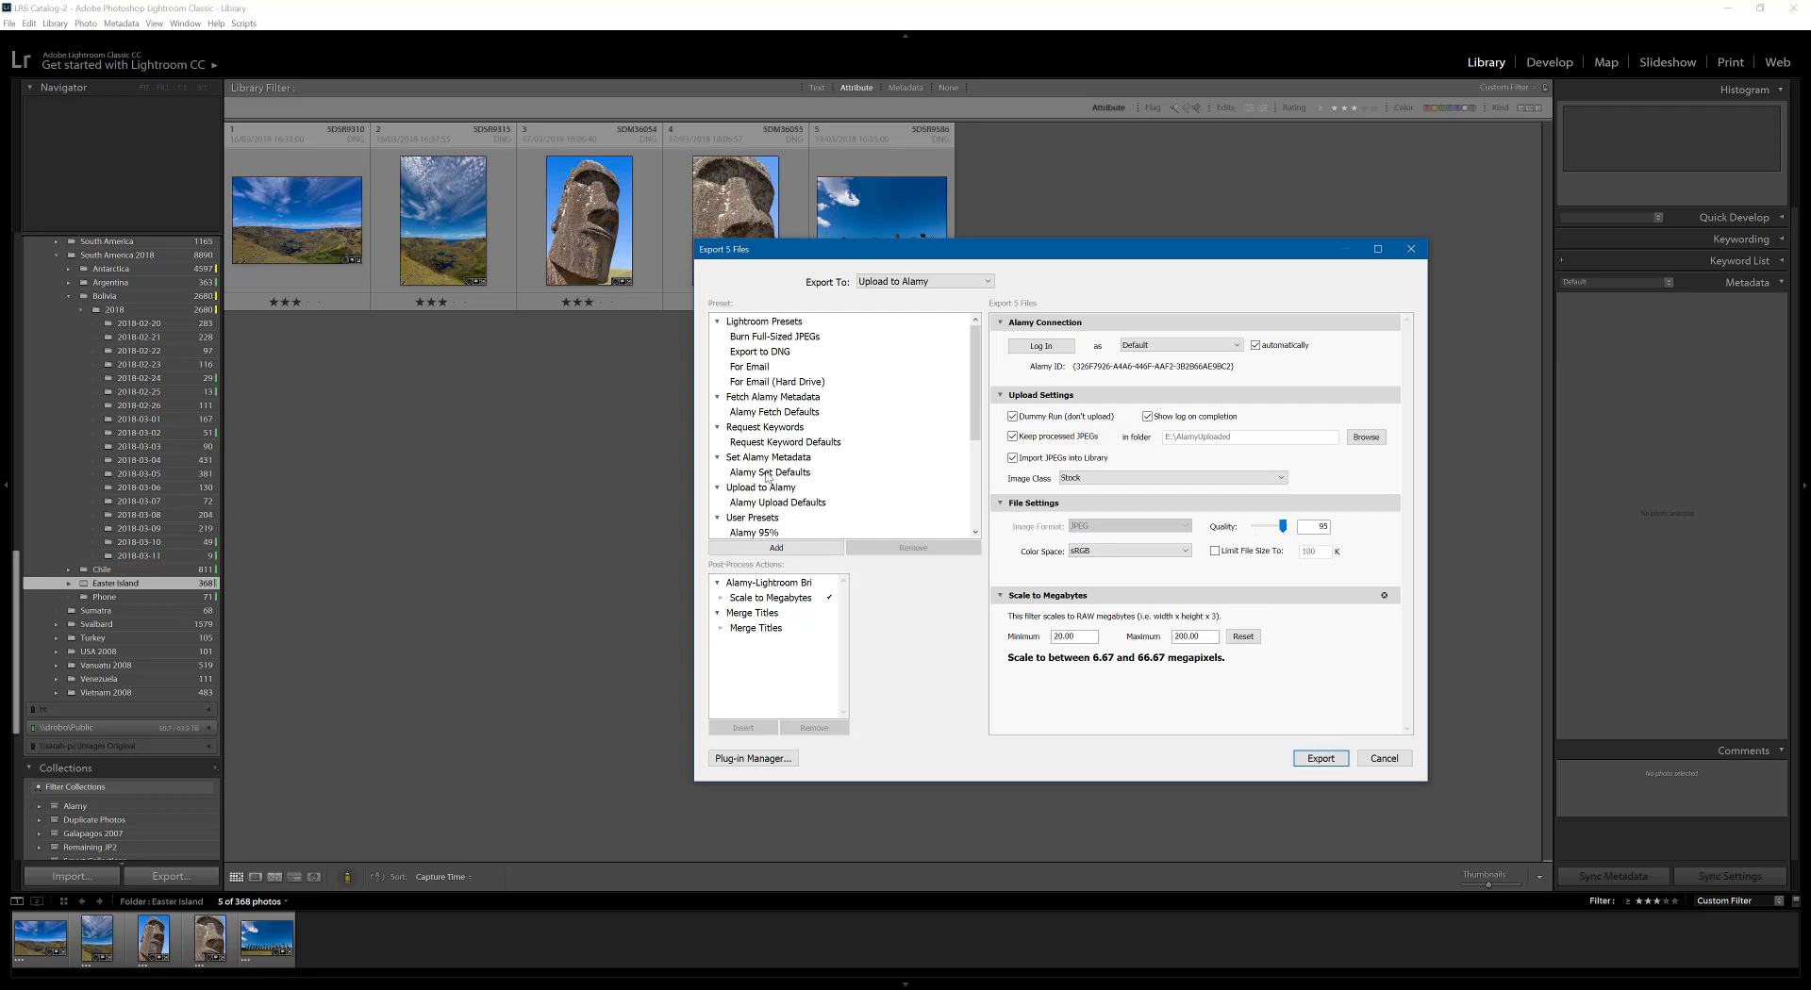
left_click(1383, 760)
- Reopen the Export 5 Files settings and list the available export destinations
left_click(8, 23)
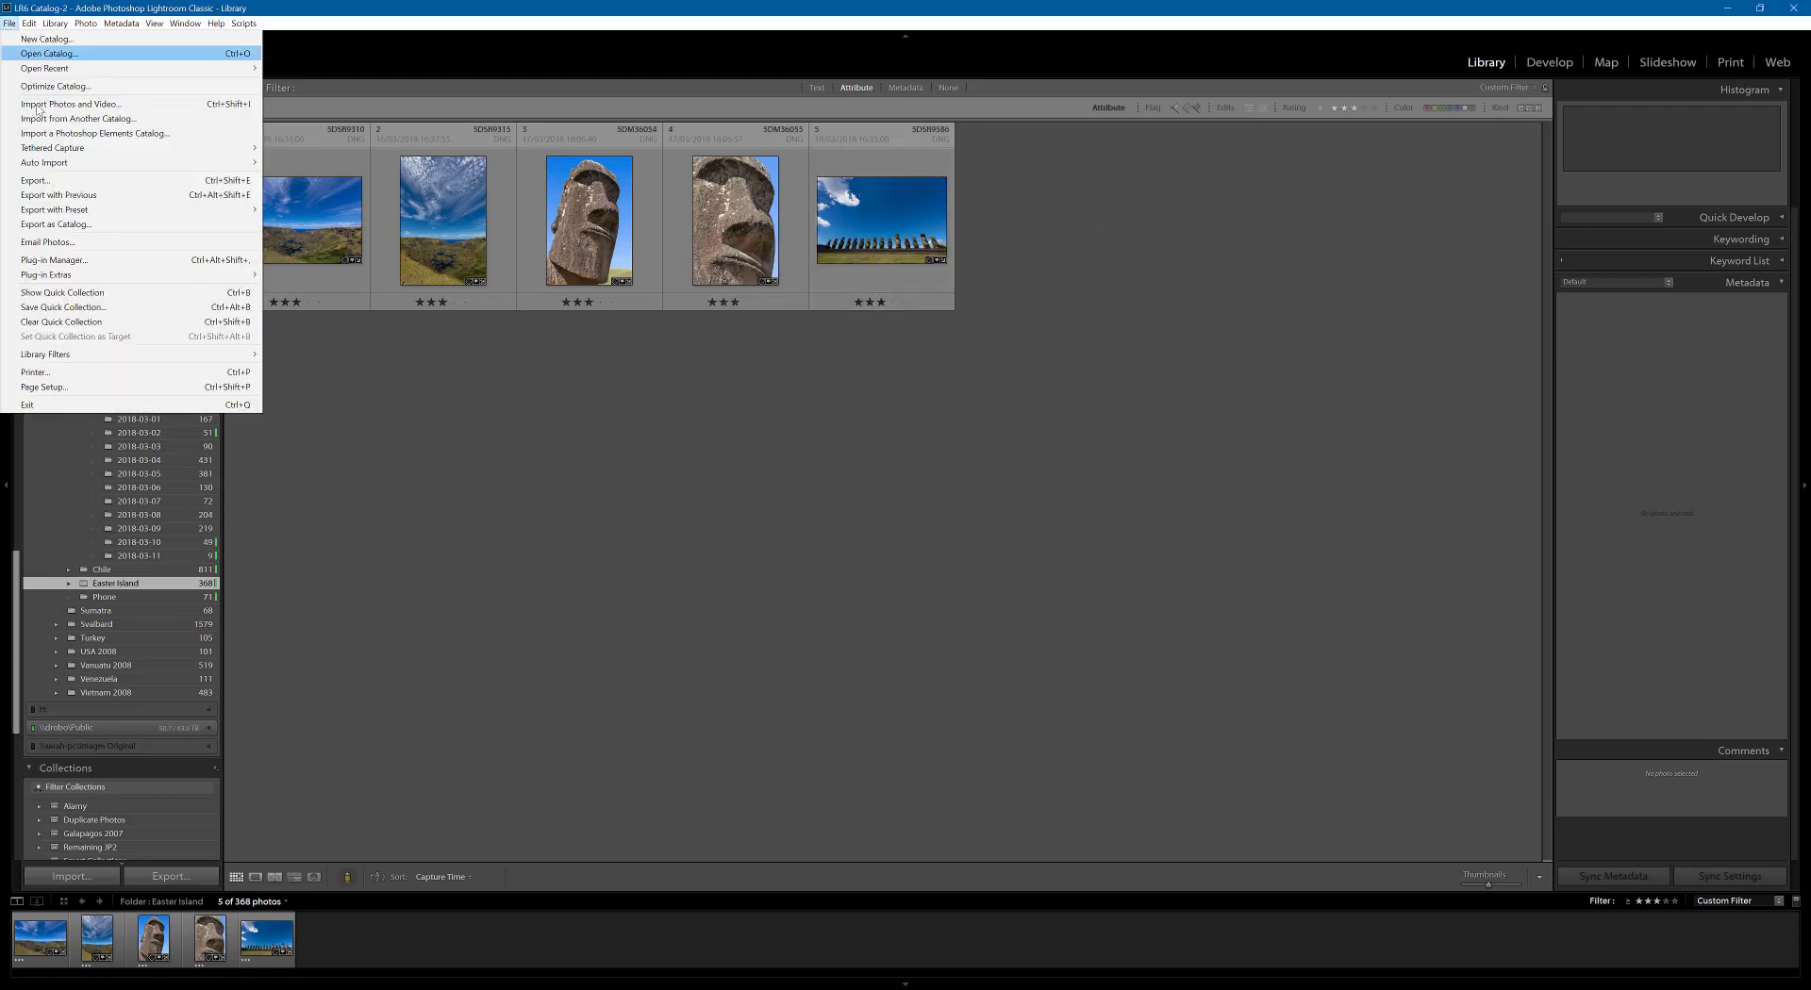
mouse_move(81, 213)
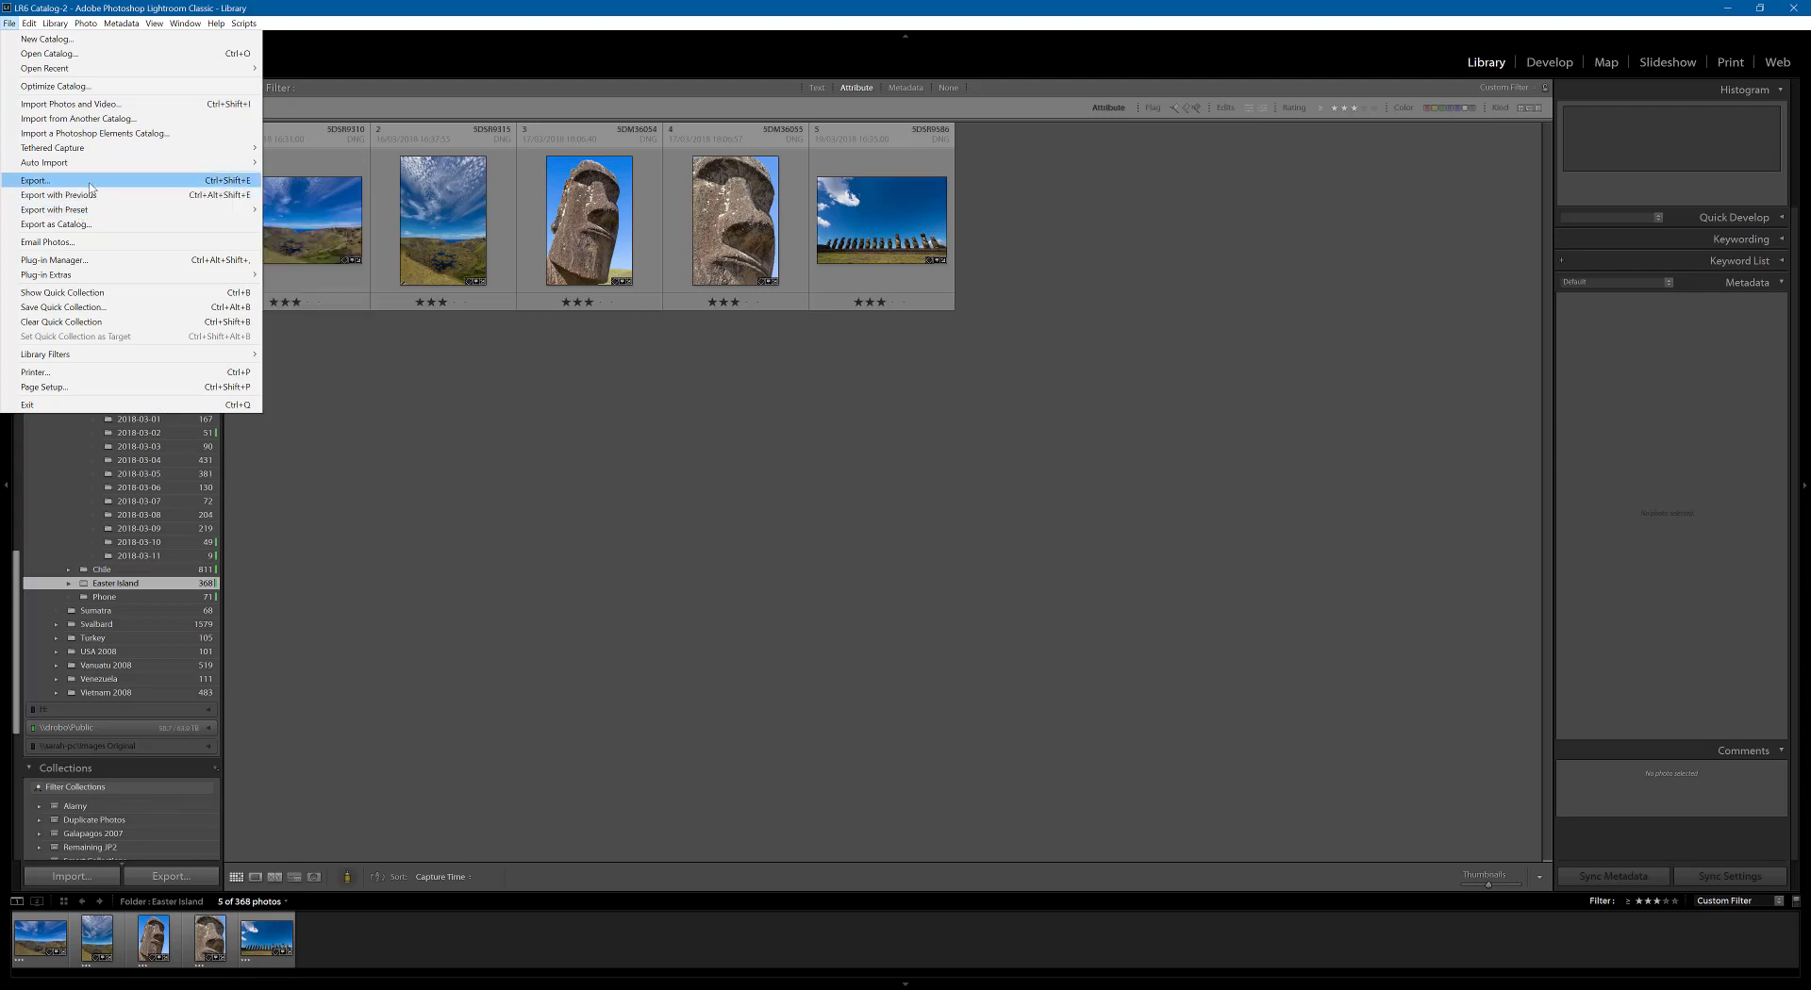
left_click(89, 181)
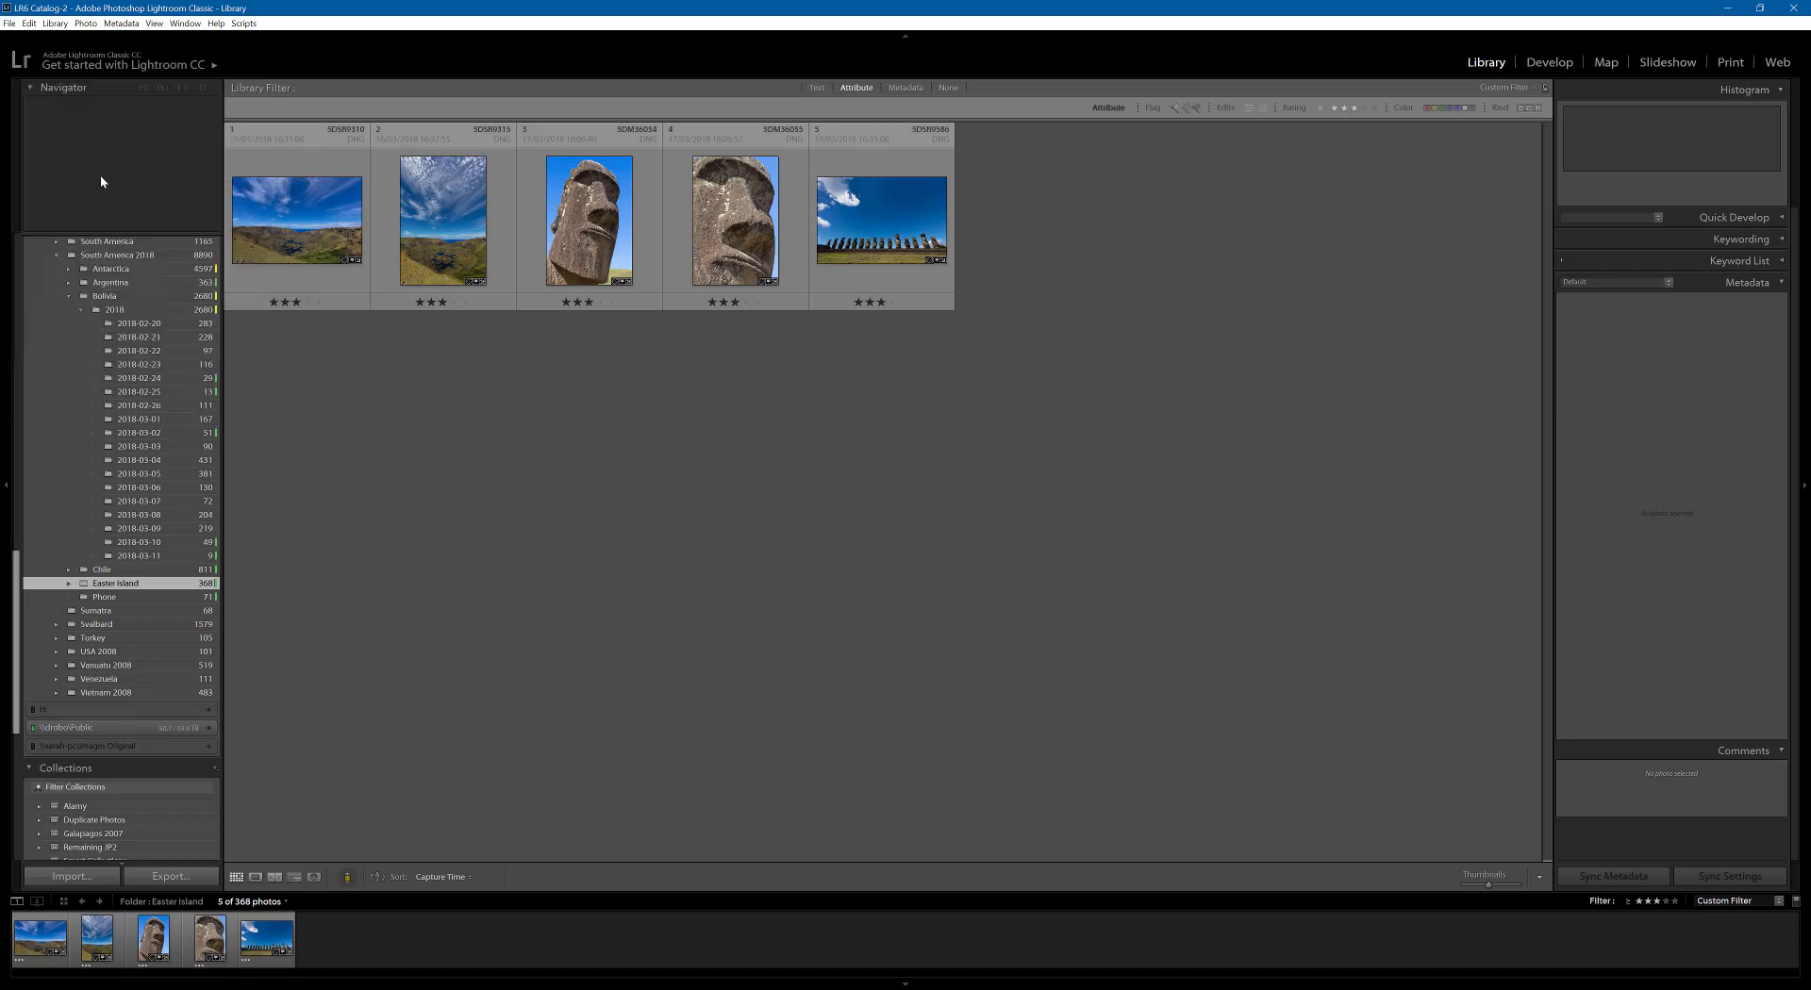
left_click(979, 289)
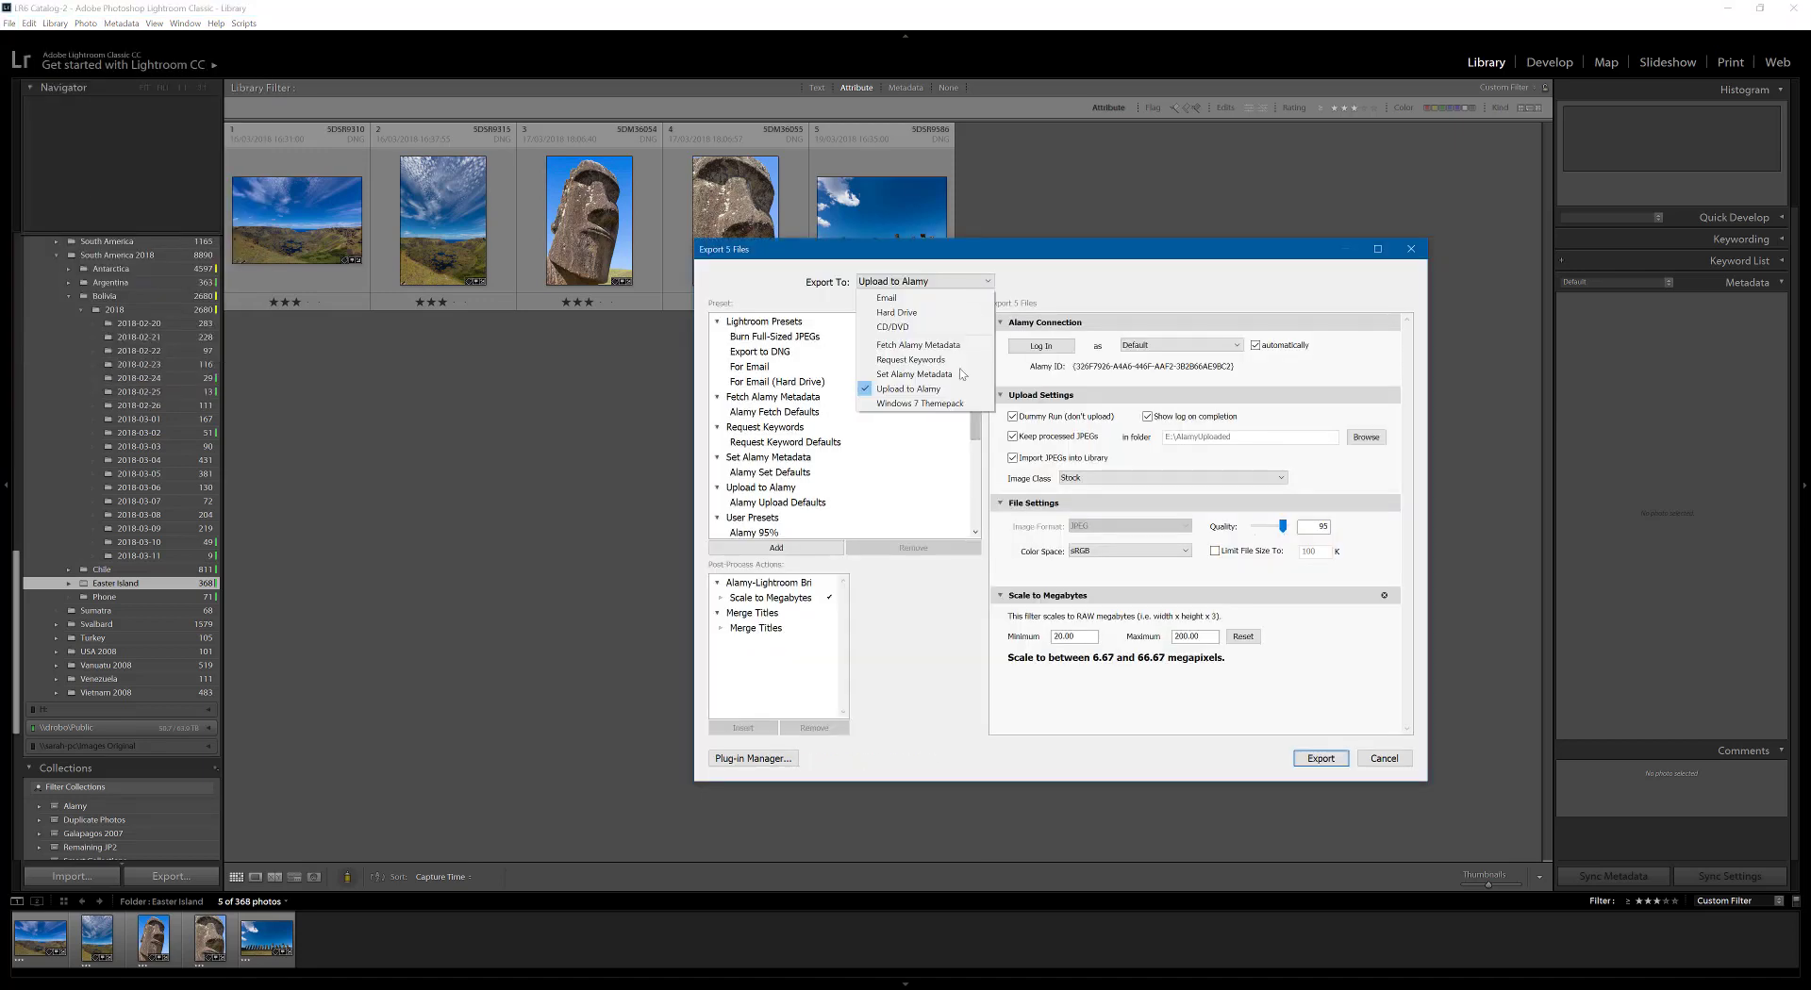
left_click(959, 396)
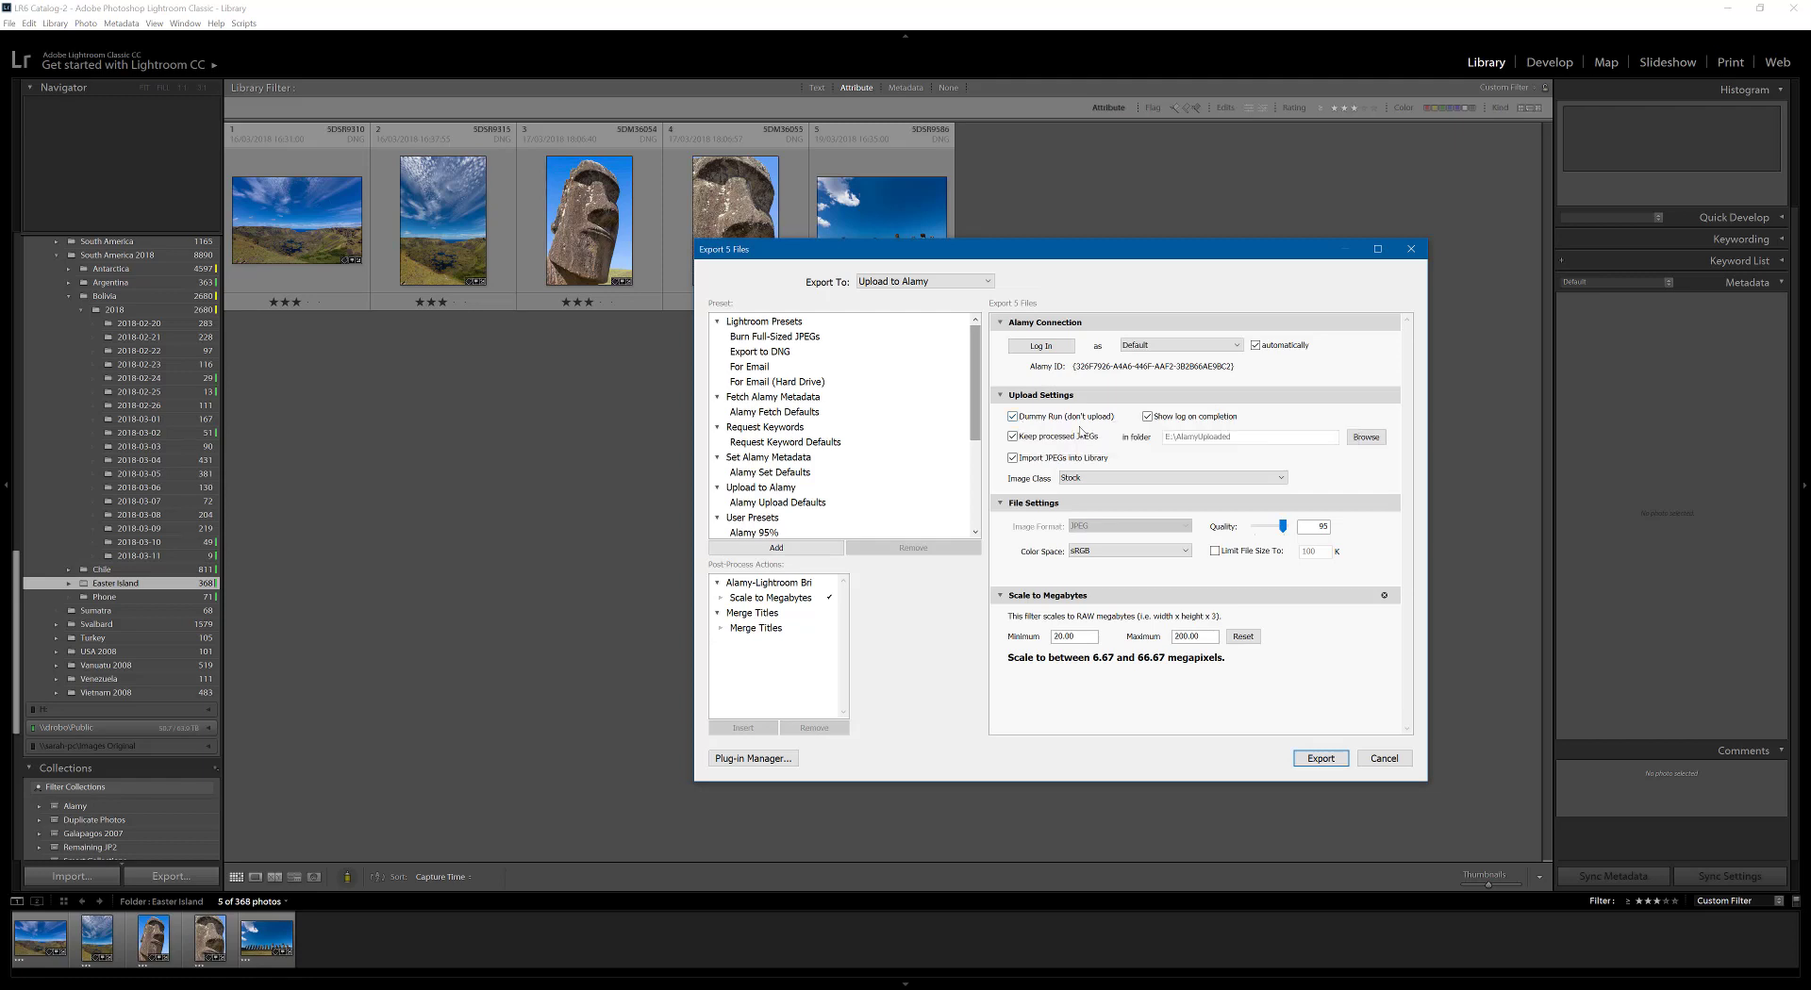
- Untick Dummy Run (don't upload) in the Alamy Upload Settings
left_click(1046, 418)
left_click(1149, 484)
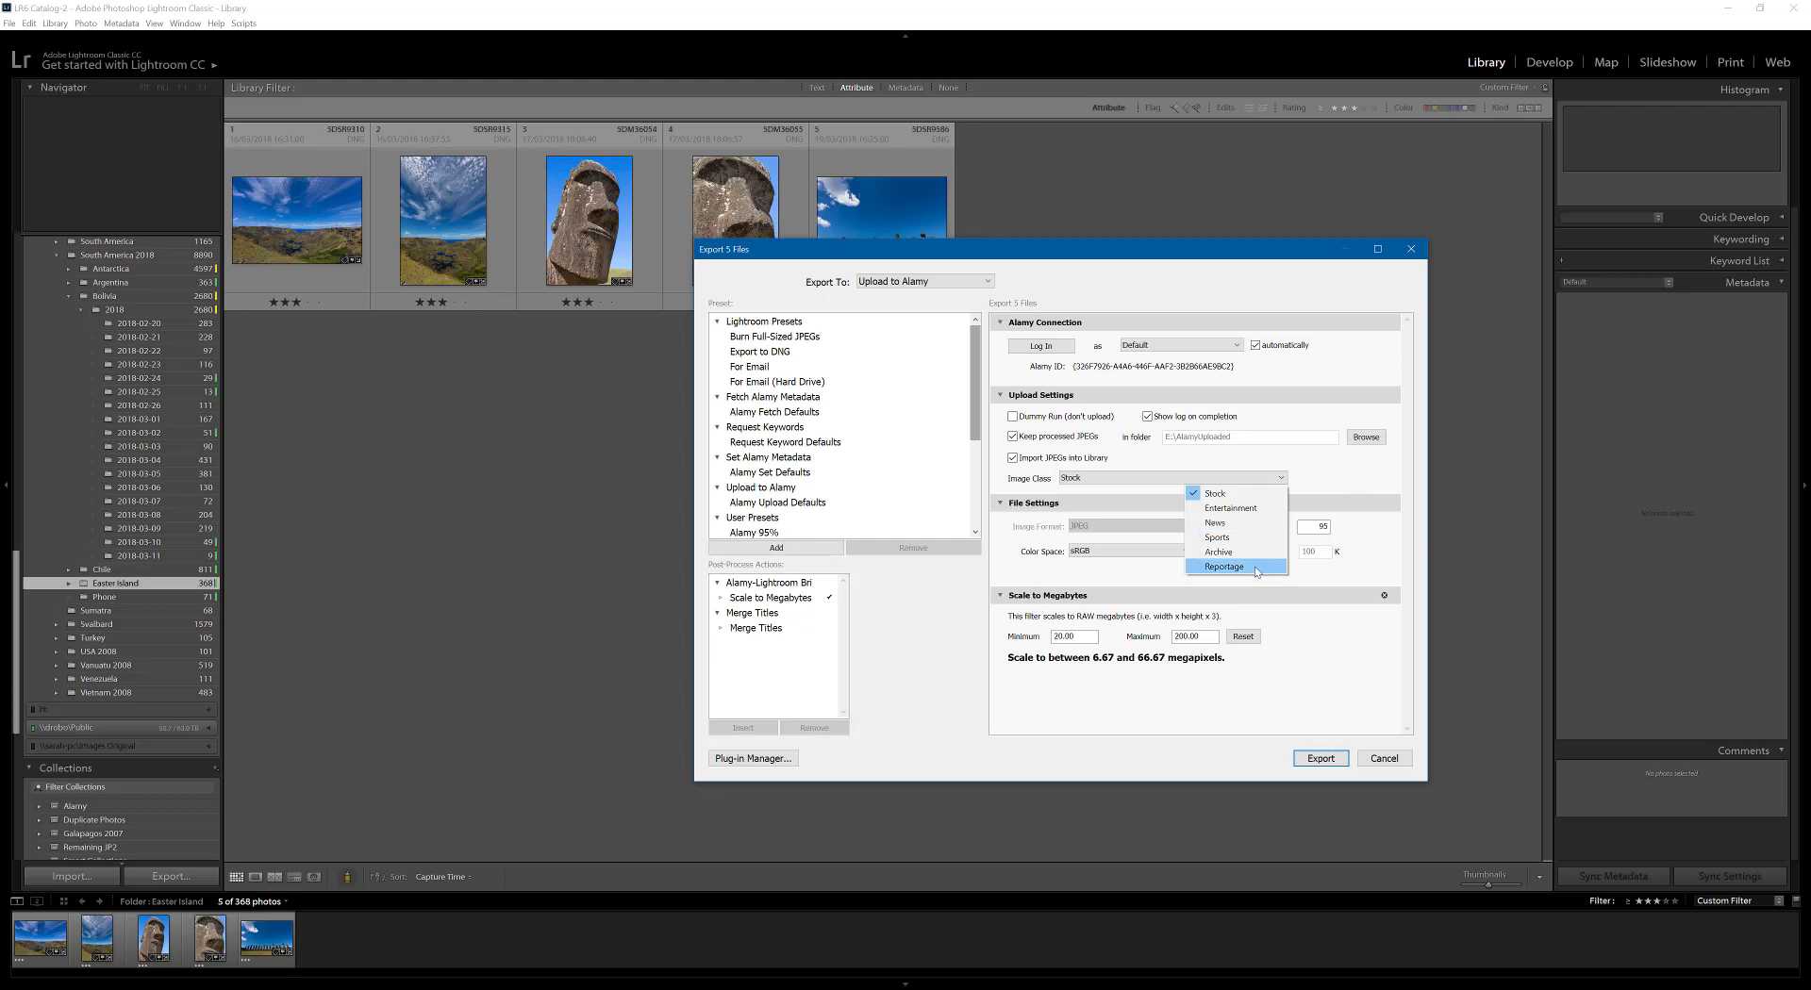
left_click(1364, 491)
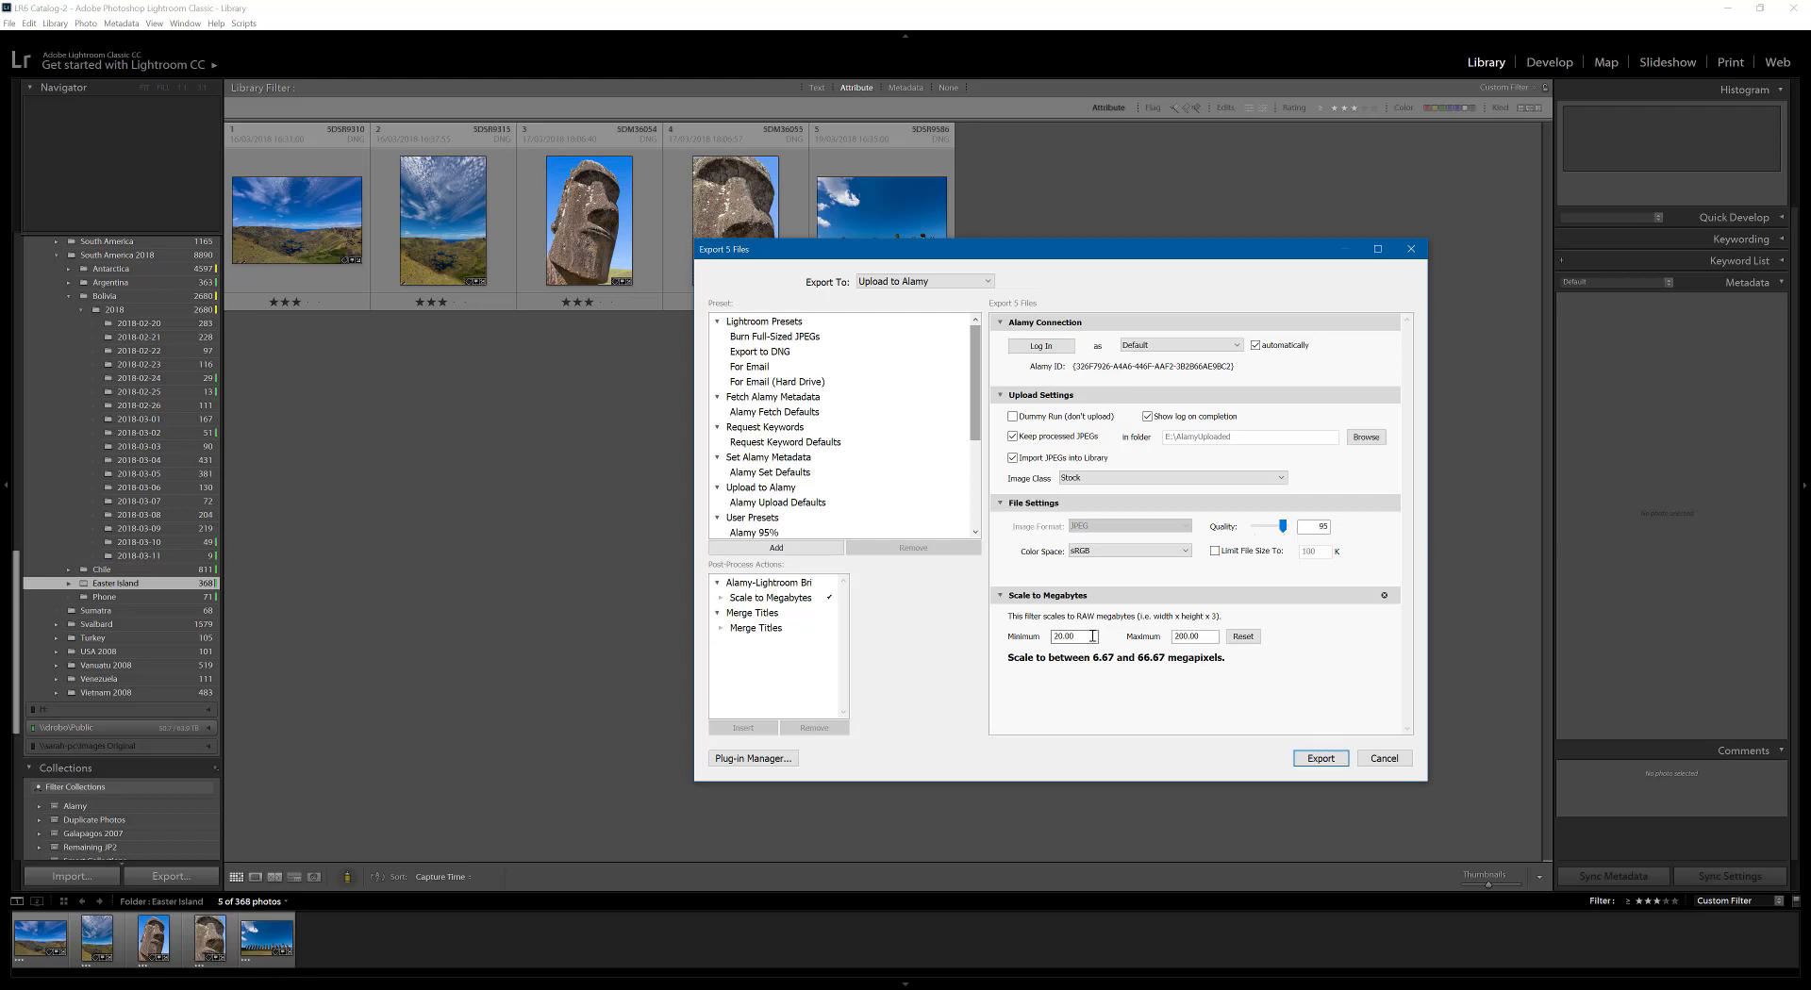
- Adjust the file settings in the Export 5 Files dialog for the Alamy upload
left_click(1240, 640)
- Launch the Upload to Alamy export of the five three-star Easter Island photos
left_click(1320, 759)
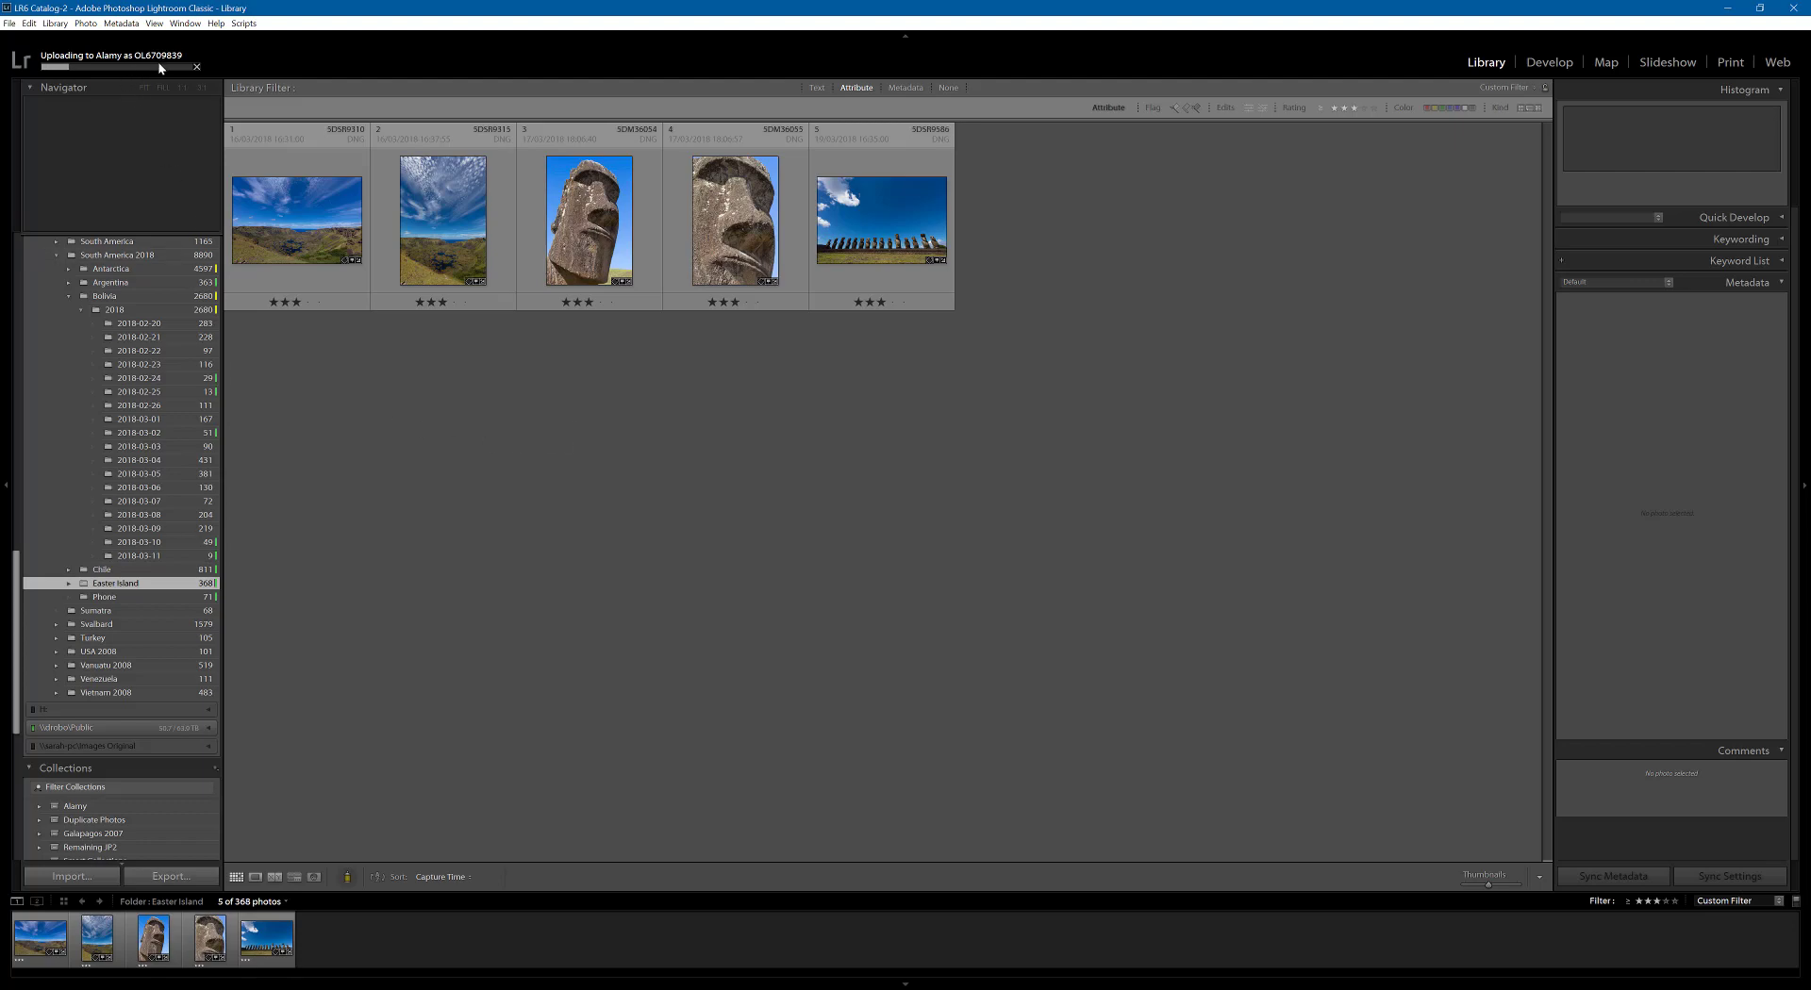
- Toggle the library filter off, reapply three stars, then turn it off to show 302 photos
key("ctrl+l")
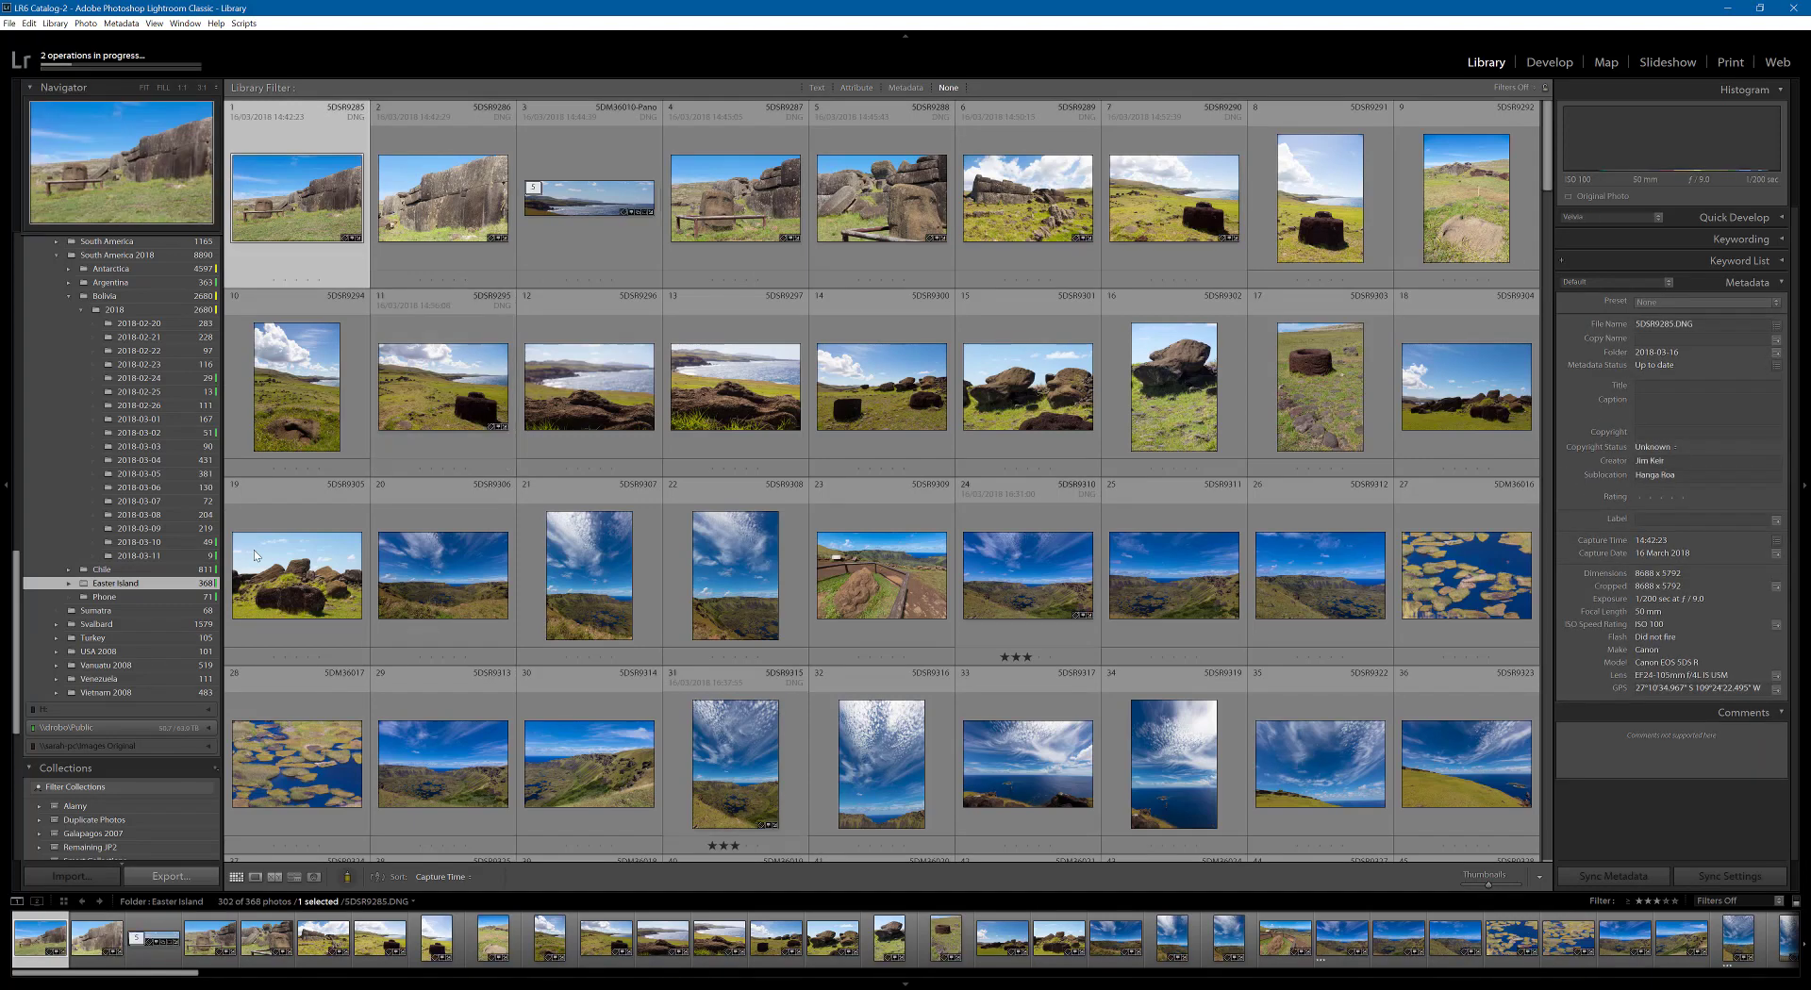
scroll(186, 592, "up", 10)
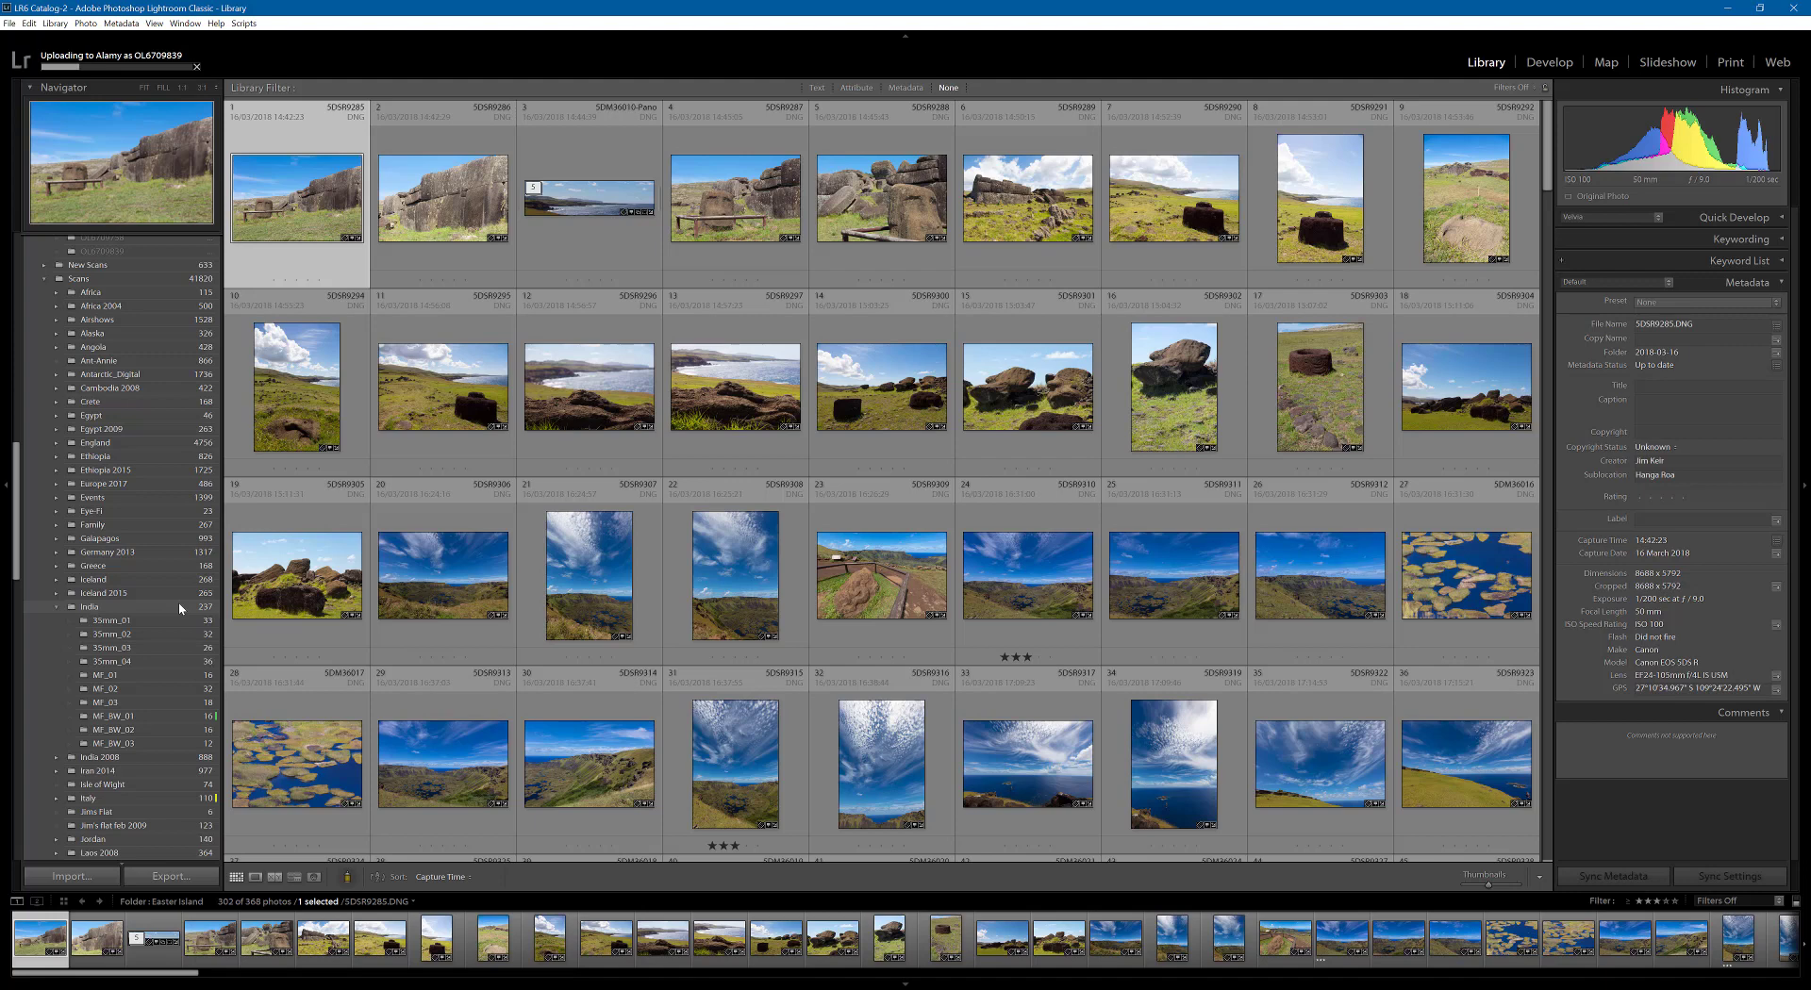
left_click(858, 87)
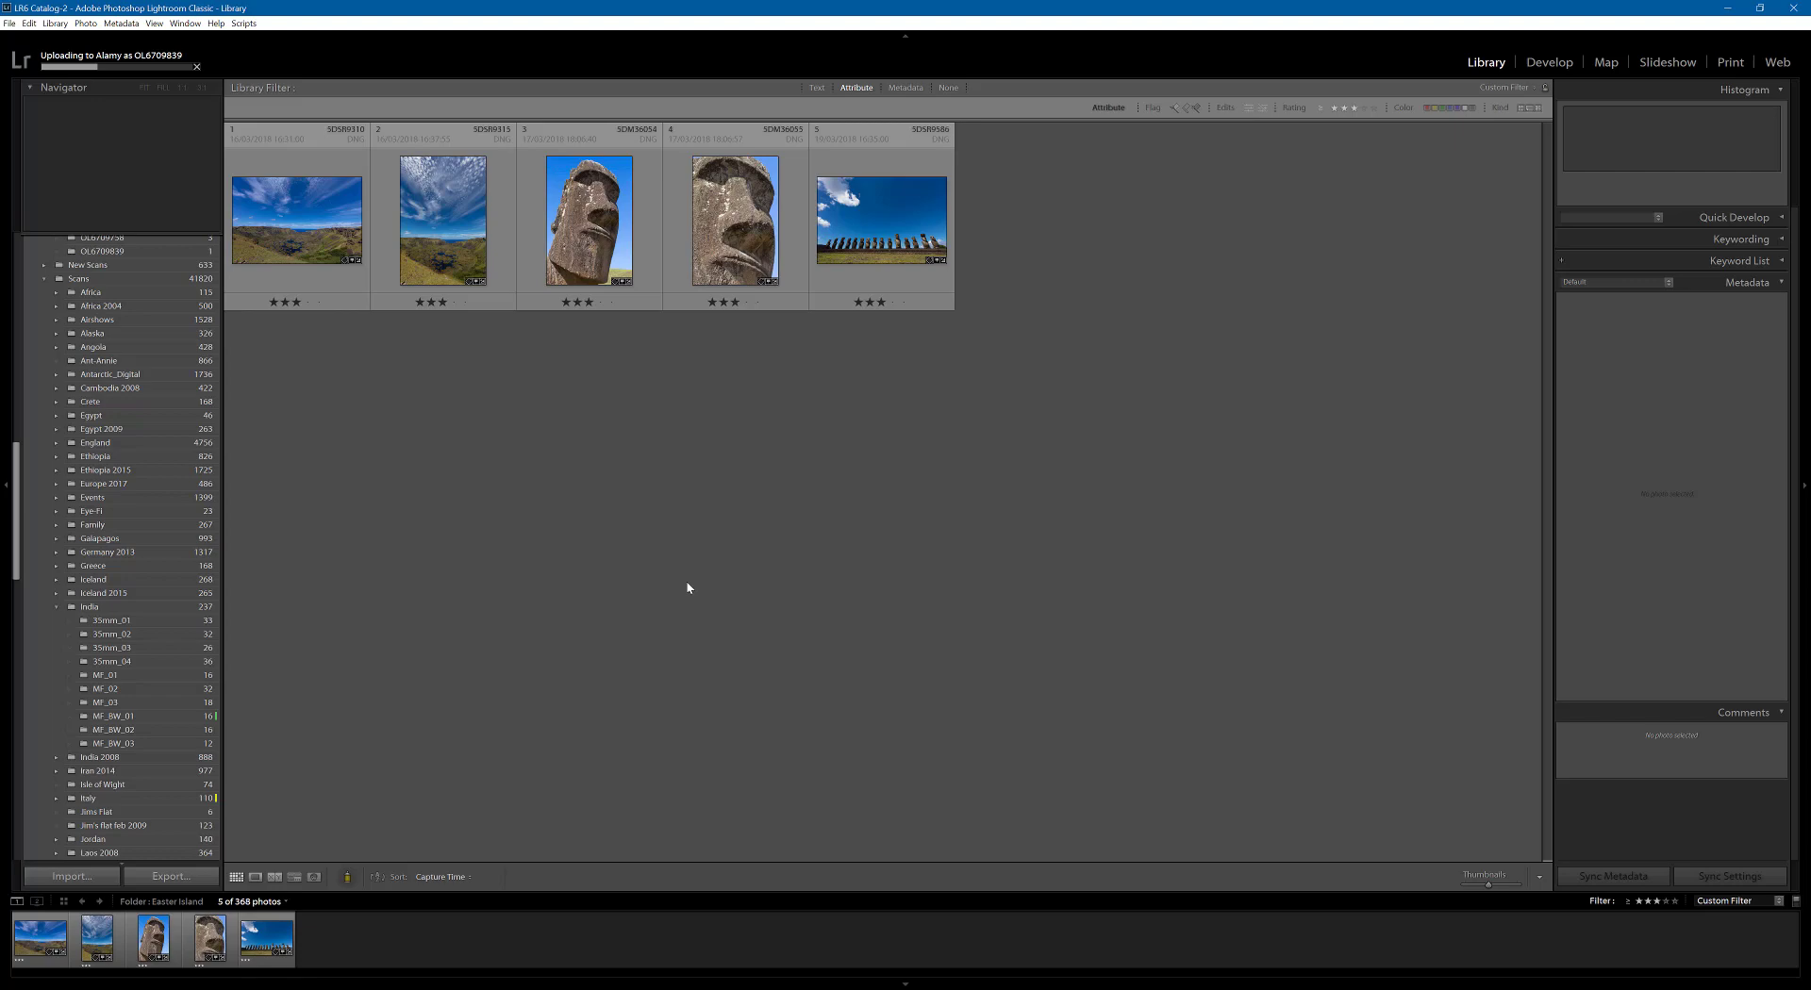
key("ctrl+l")
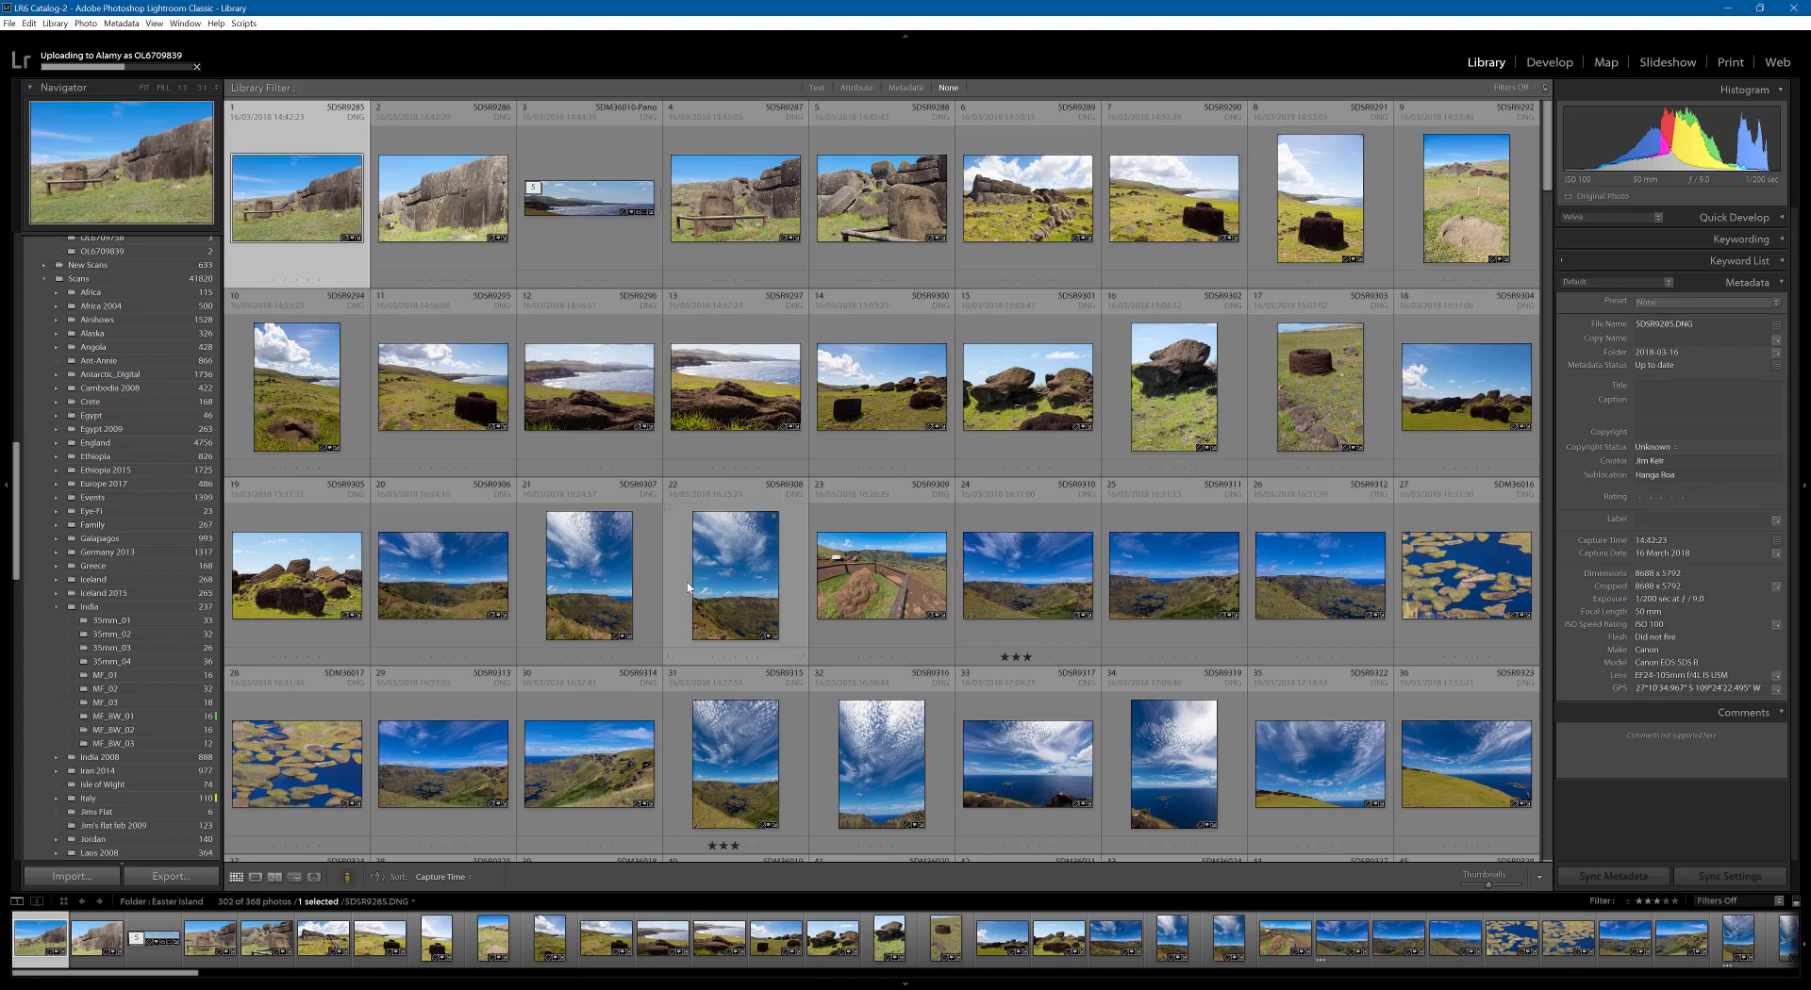
left_click(10, 24)
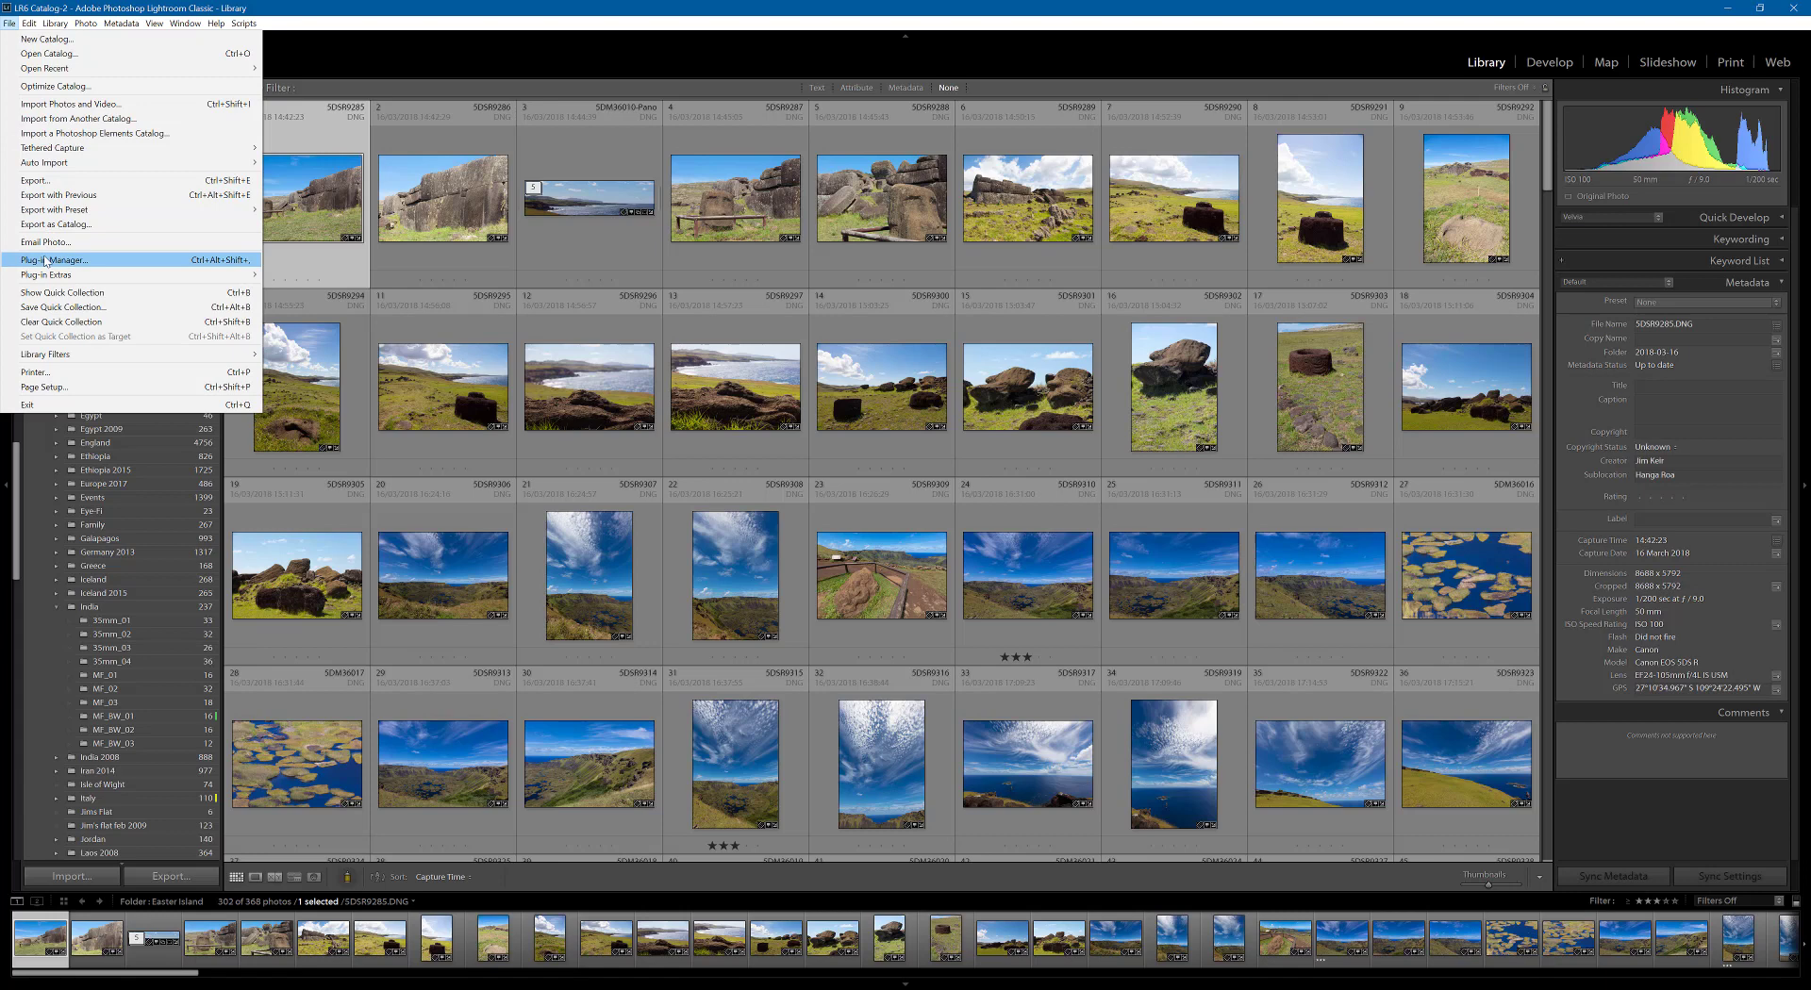
left_click(122, 260)
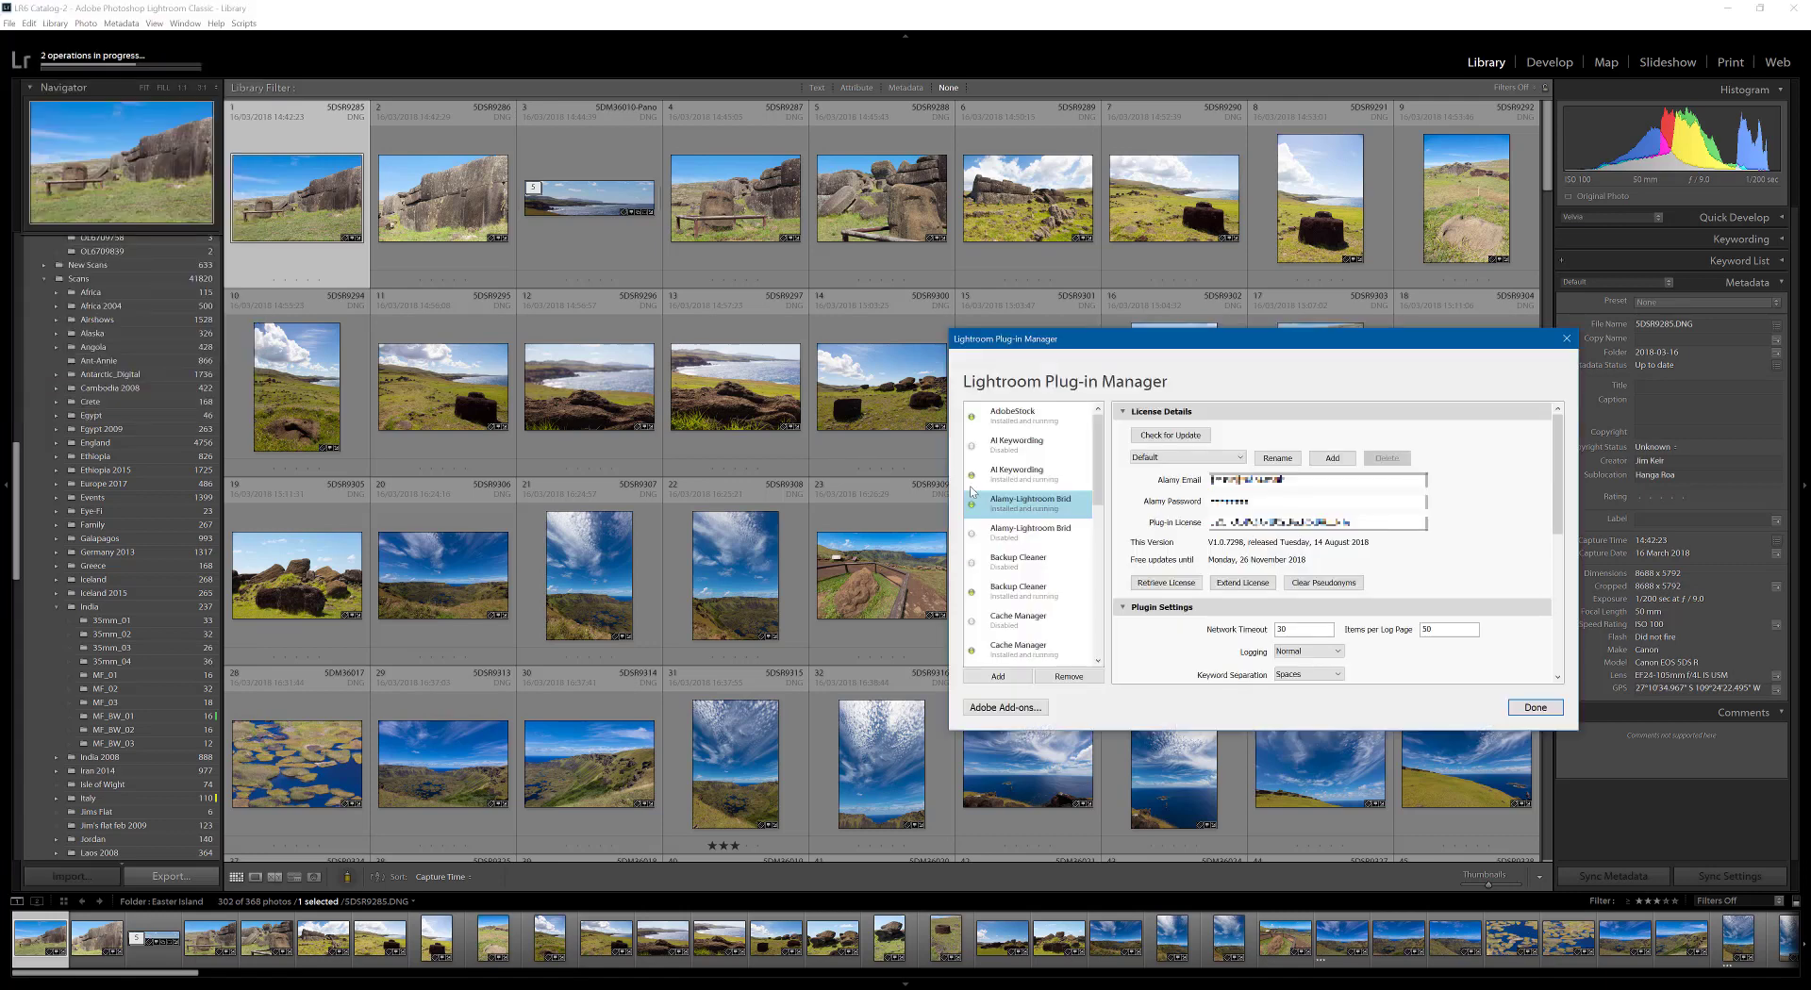
left_click_drag(1083, 359, 651, 253)
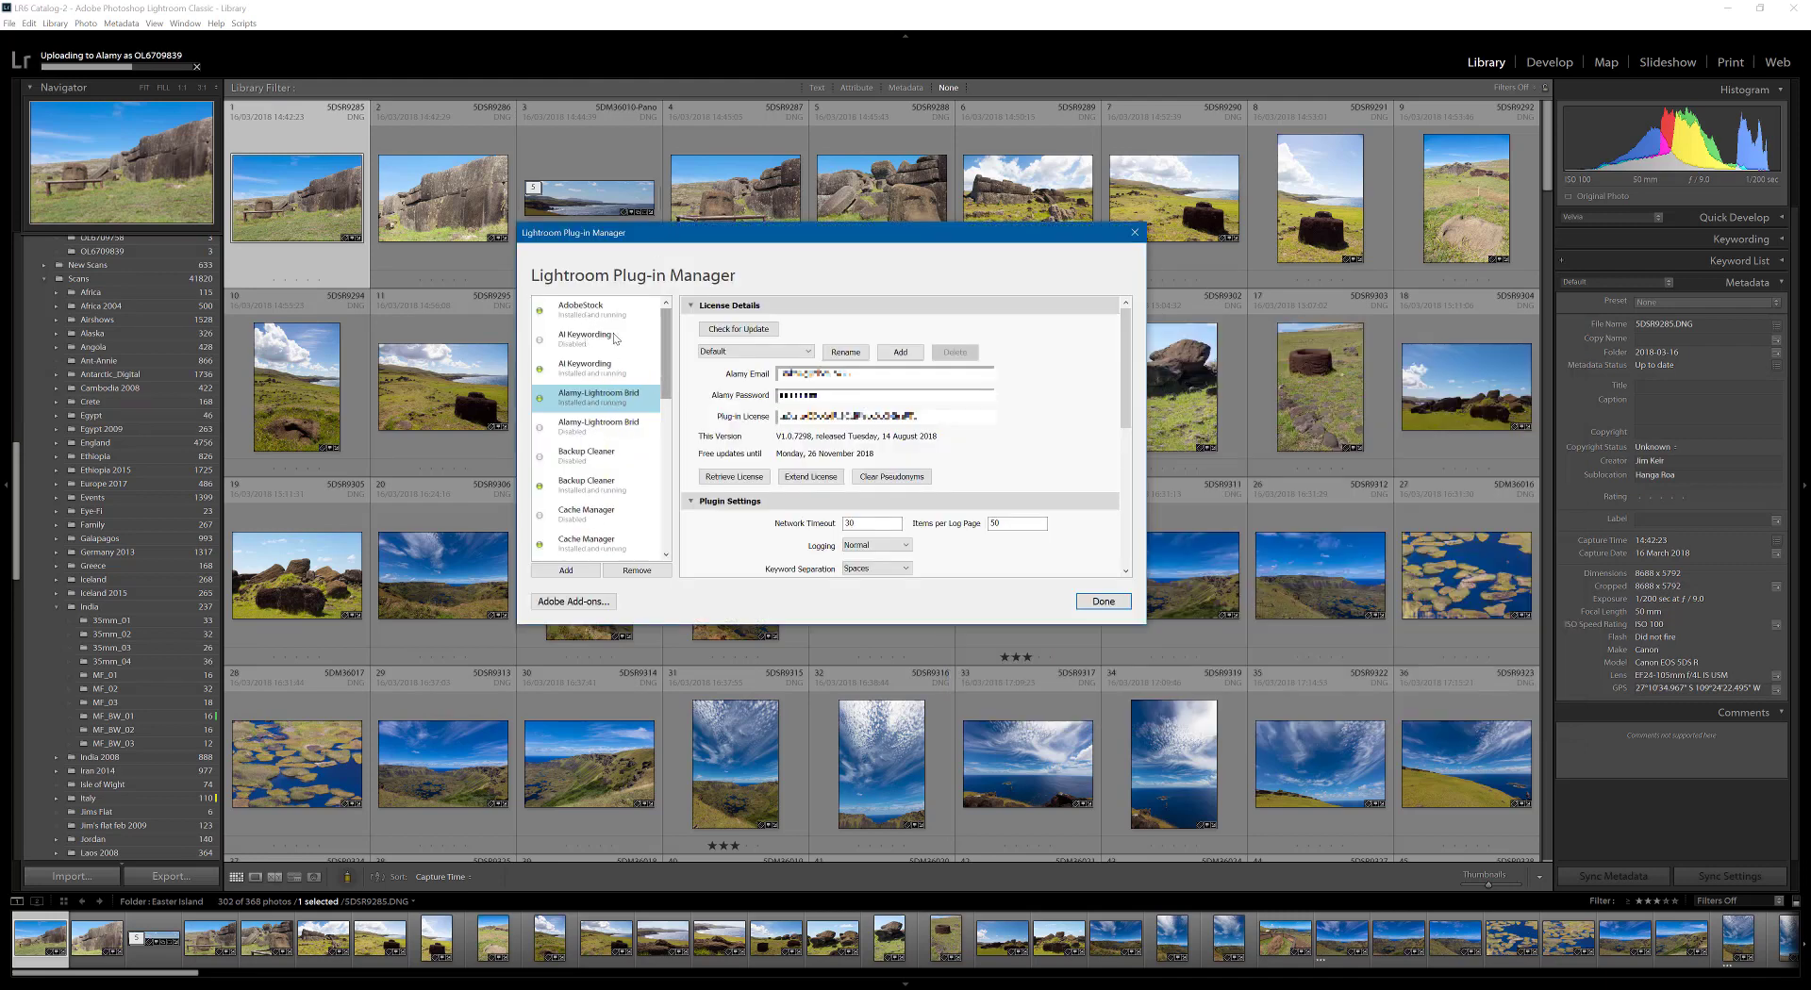
left_click(609, 369)
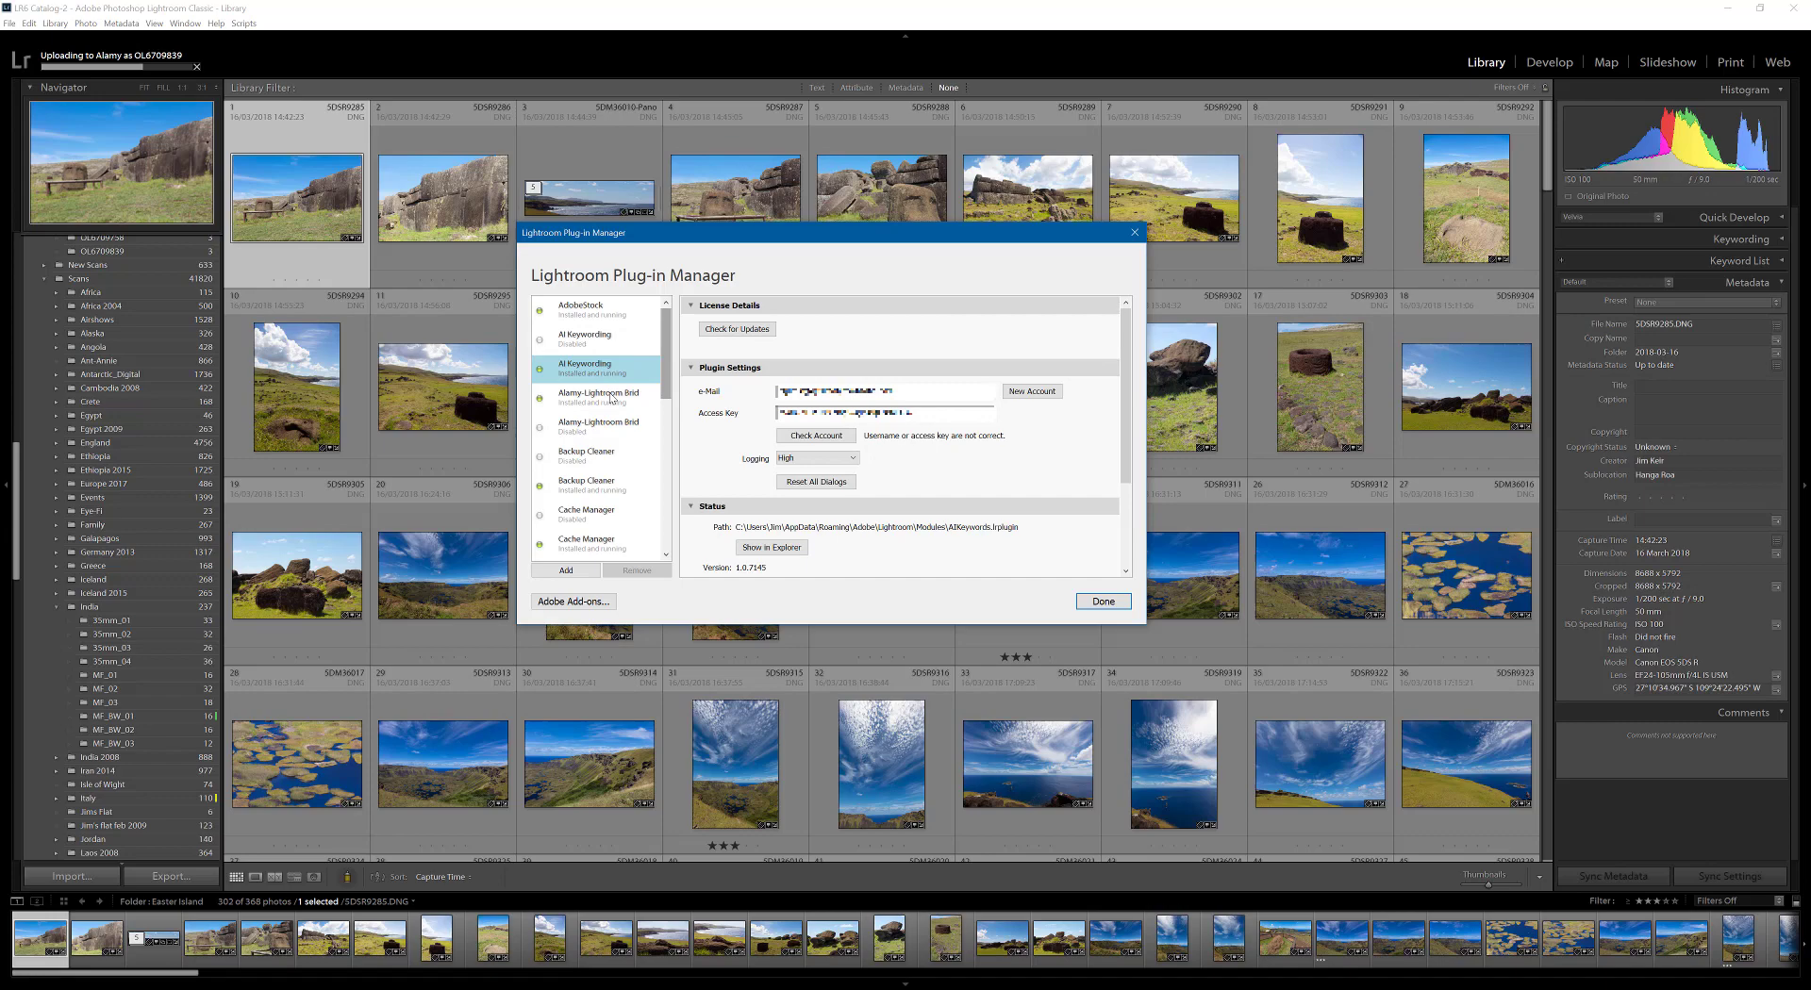
left_click(611, 398)
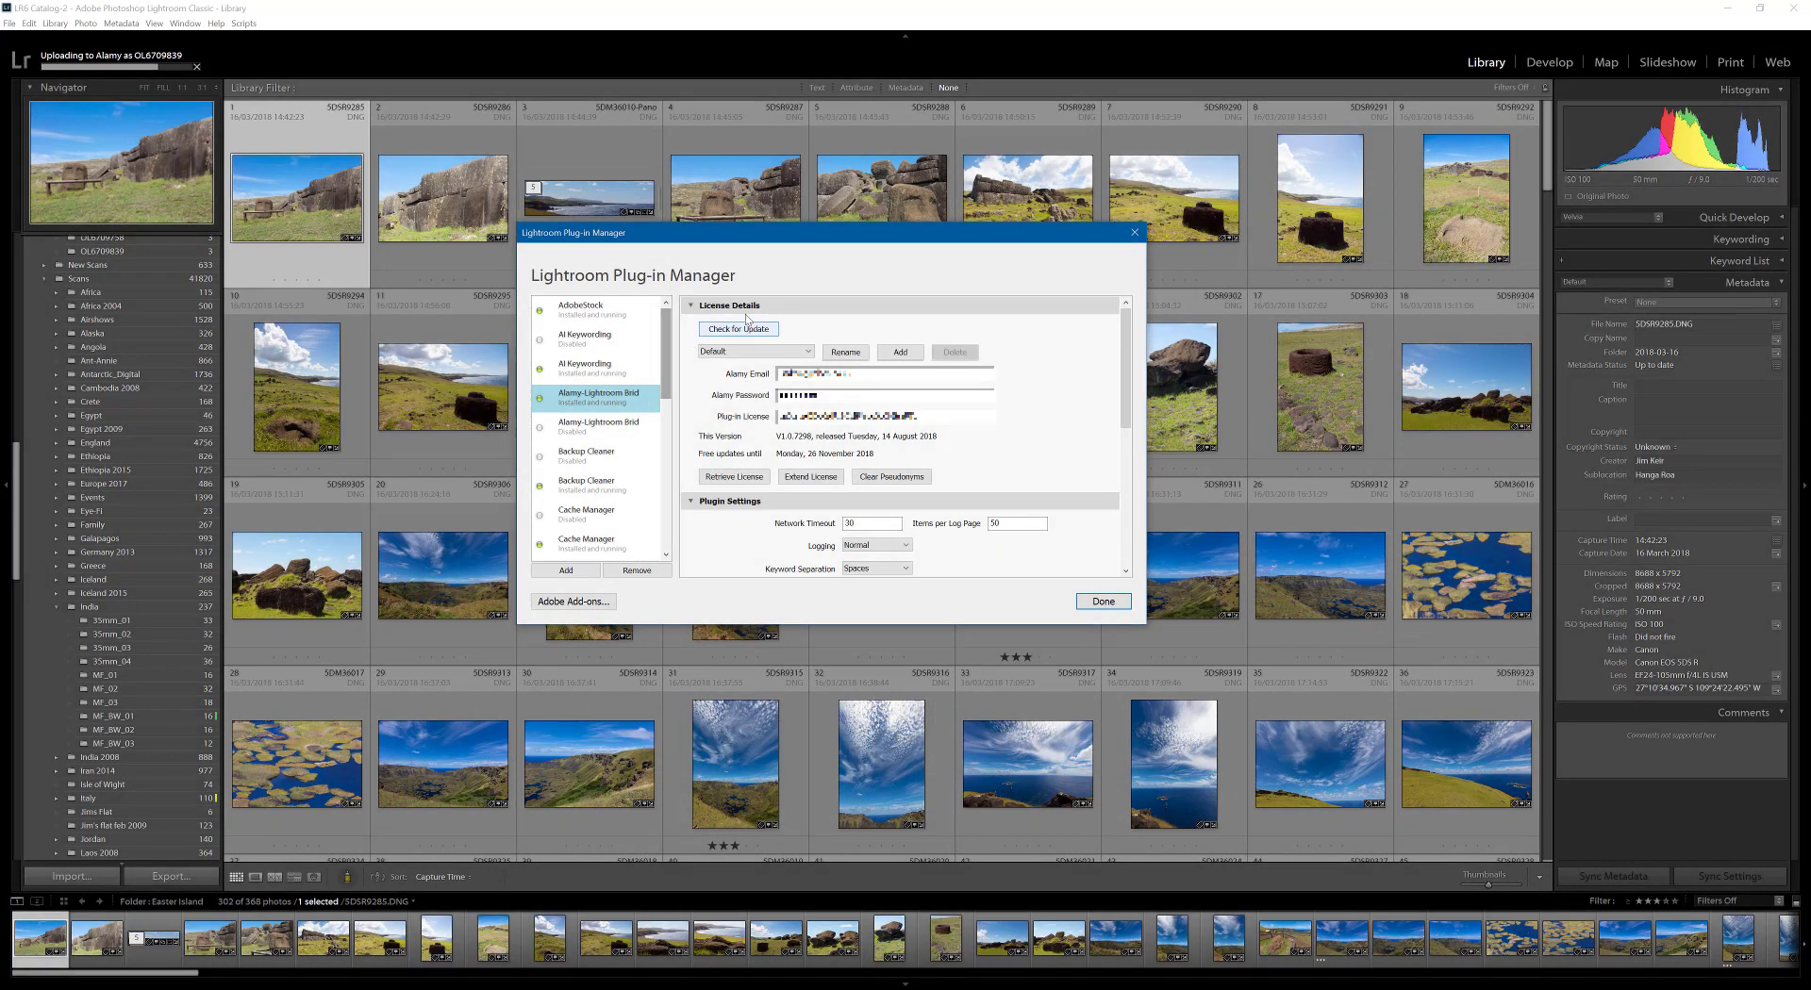
scroll(1125, 380, "down", 1)
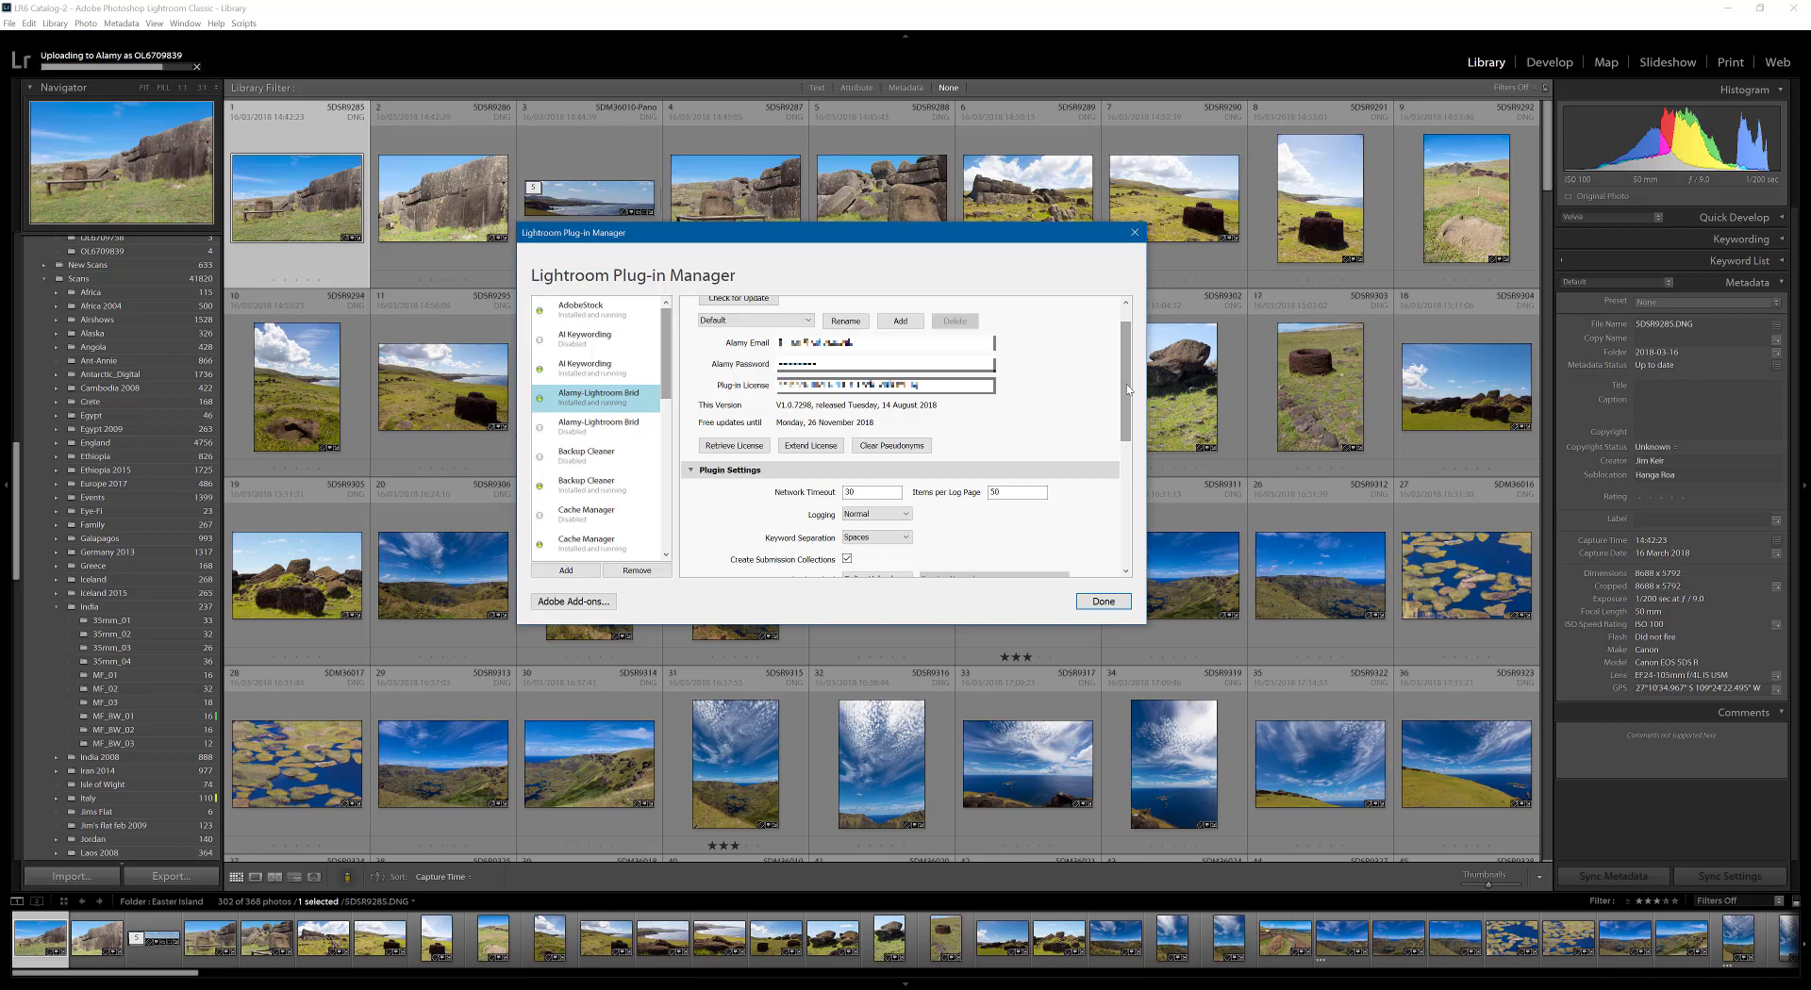
- Scroll the Alamy-Lightroom Bridge settings down to show Upload Method set to Online Upload
left_click_drag(1128, 388, 1131, 441)
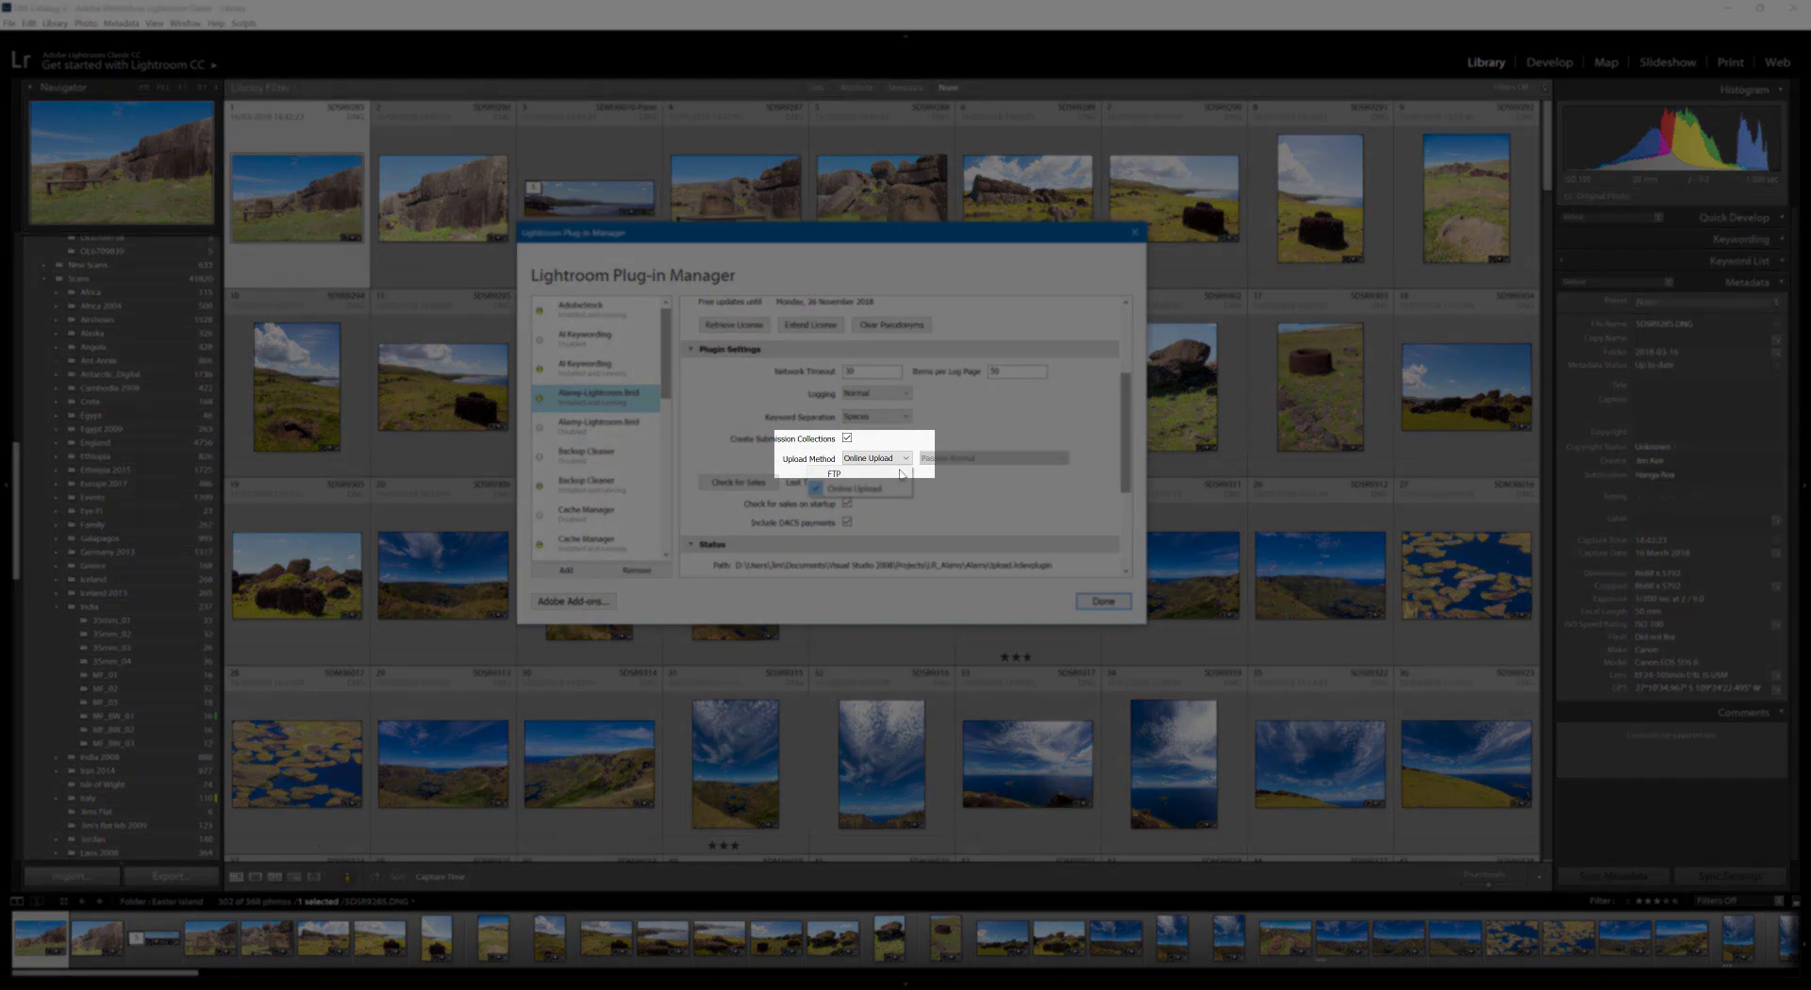
left_click(909, 461)
left_click(891, 489)
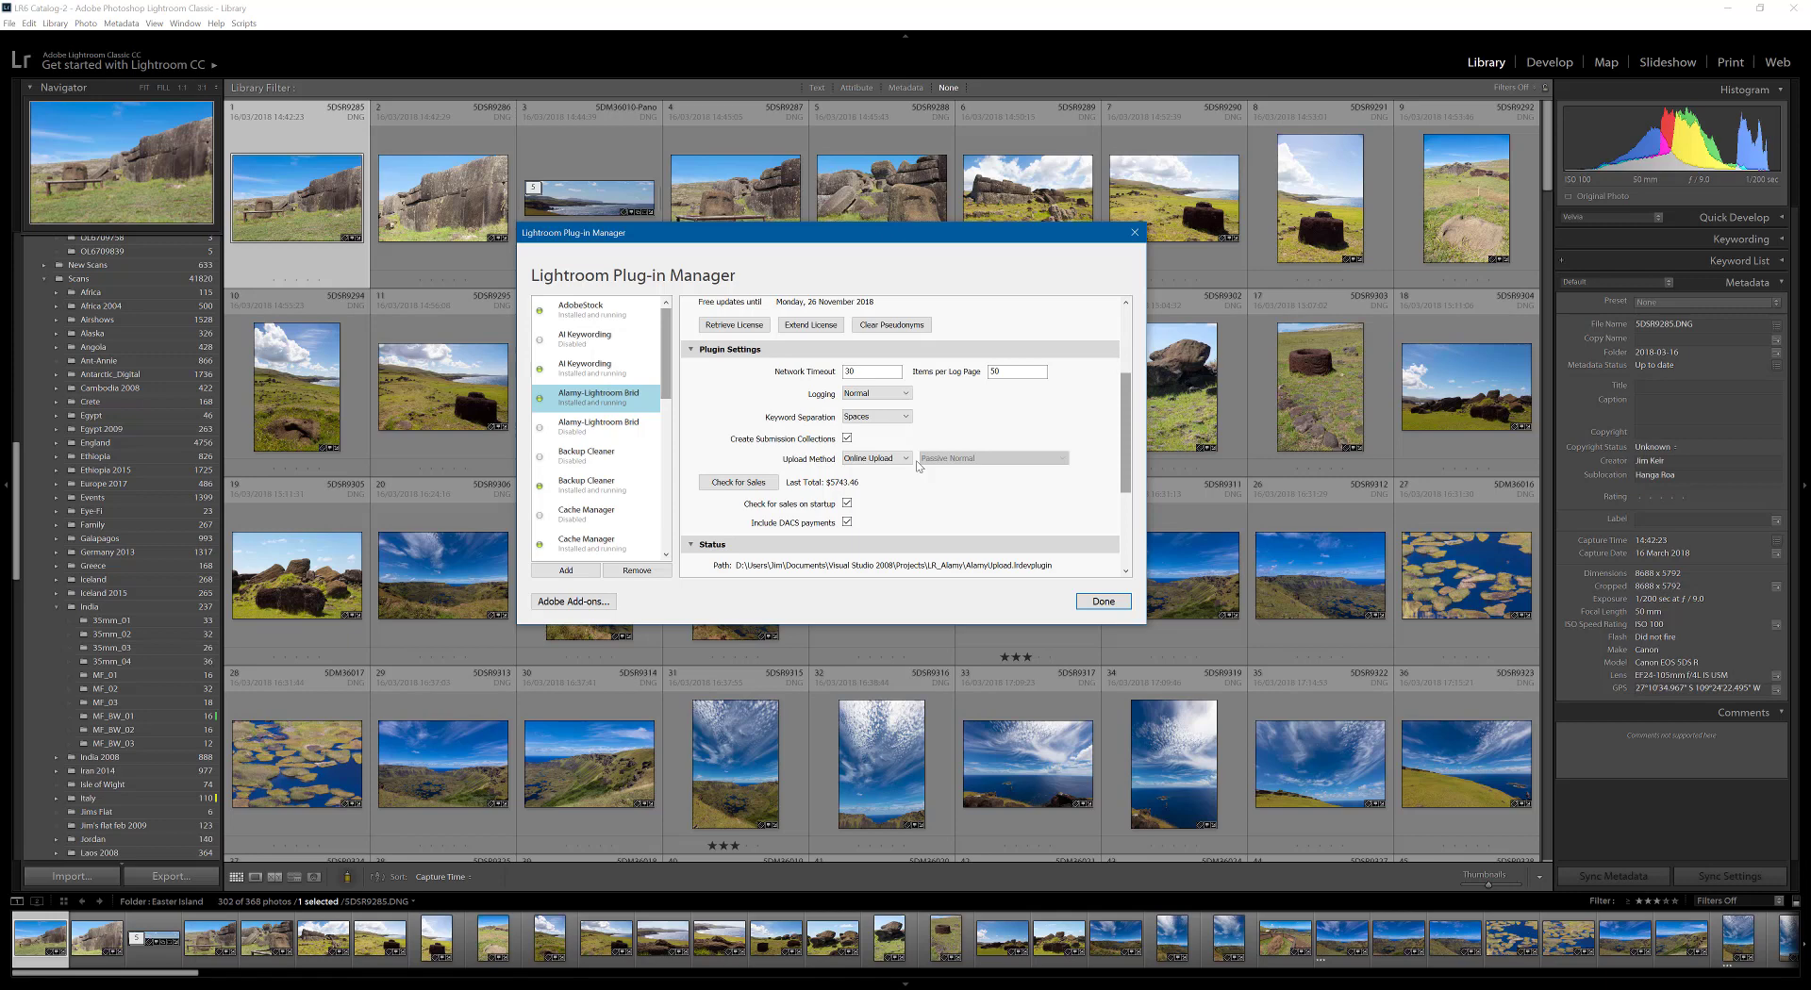
left_click(905, 459)
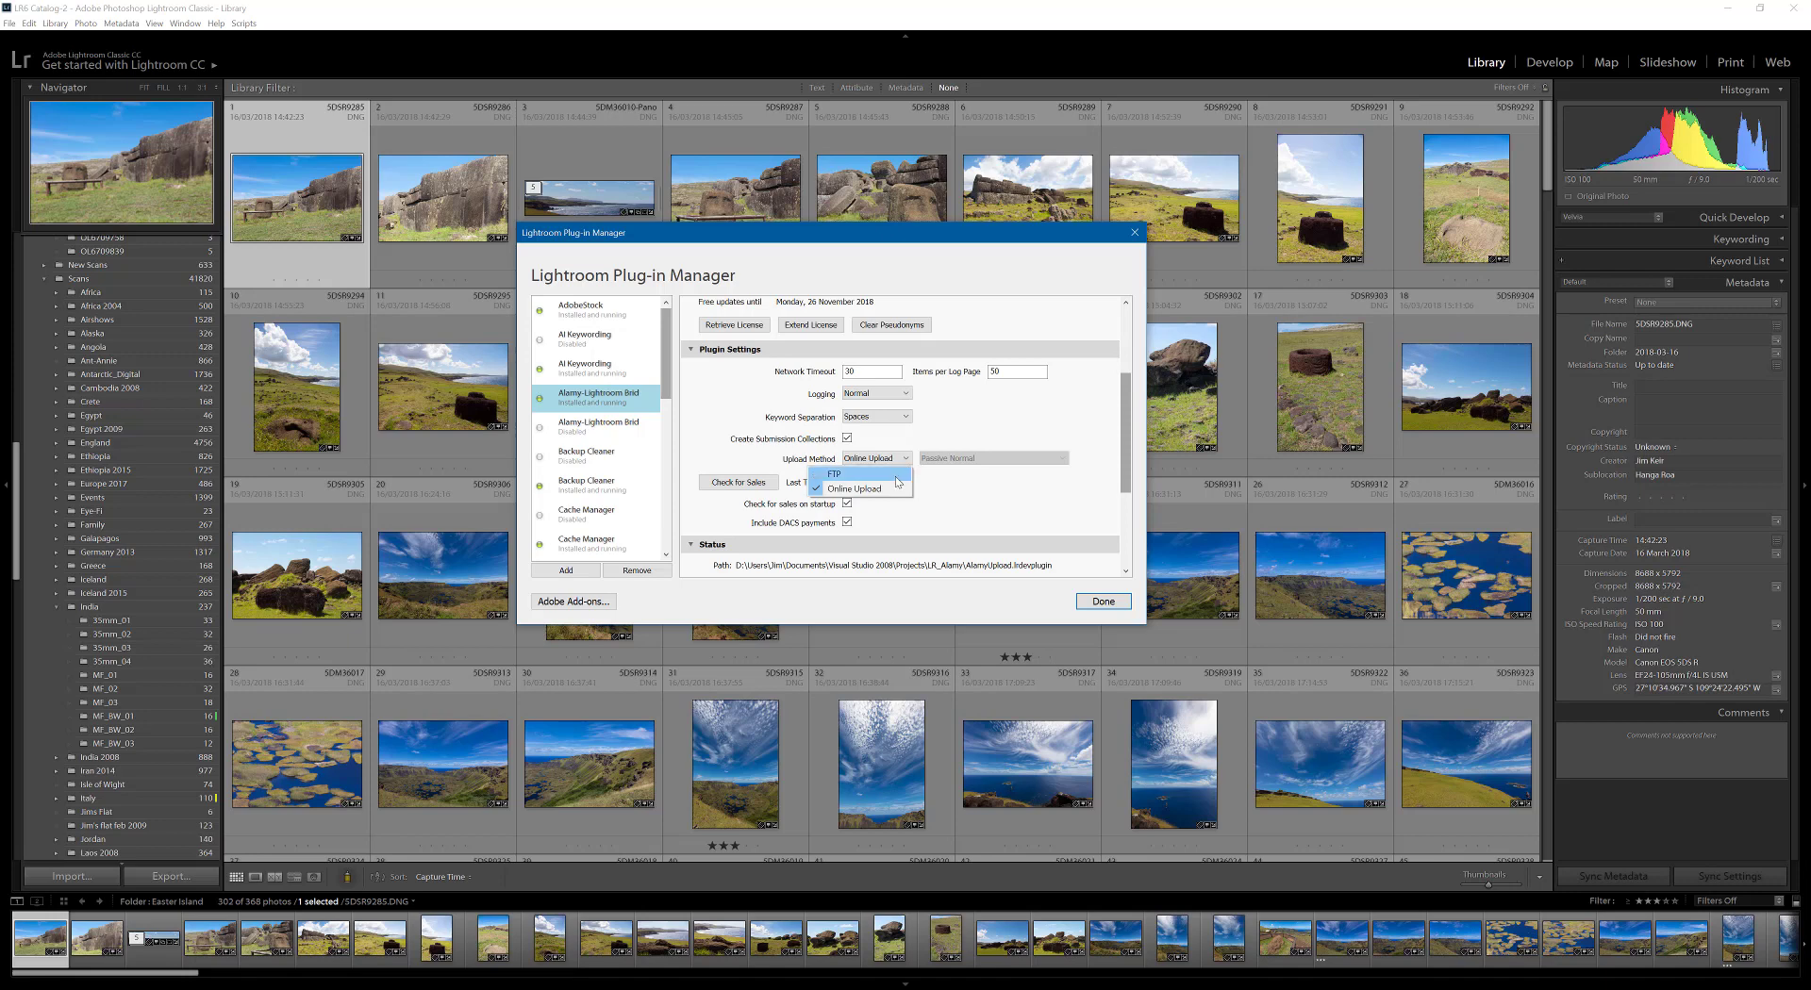
left_click(896, 474)
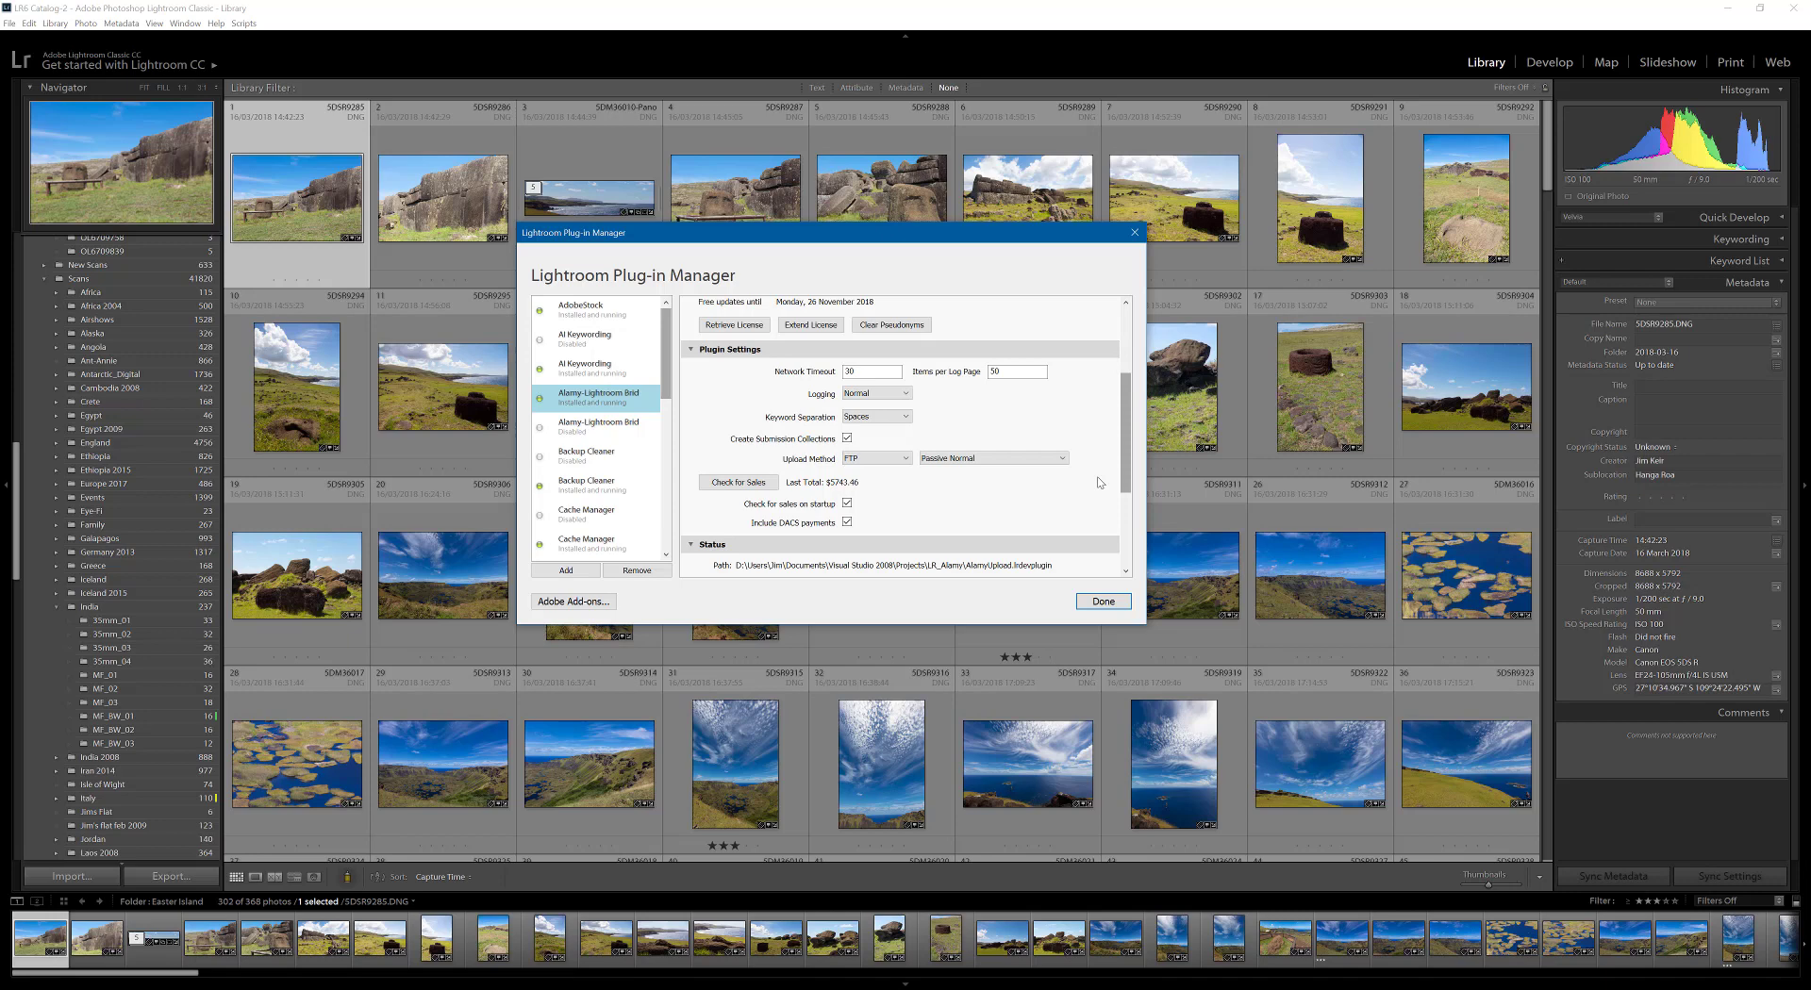
left_click(875, 458)
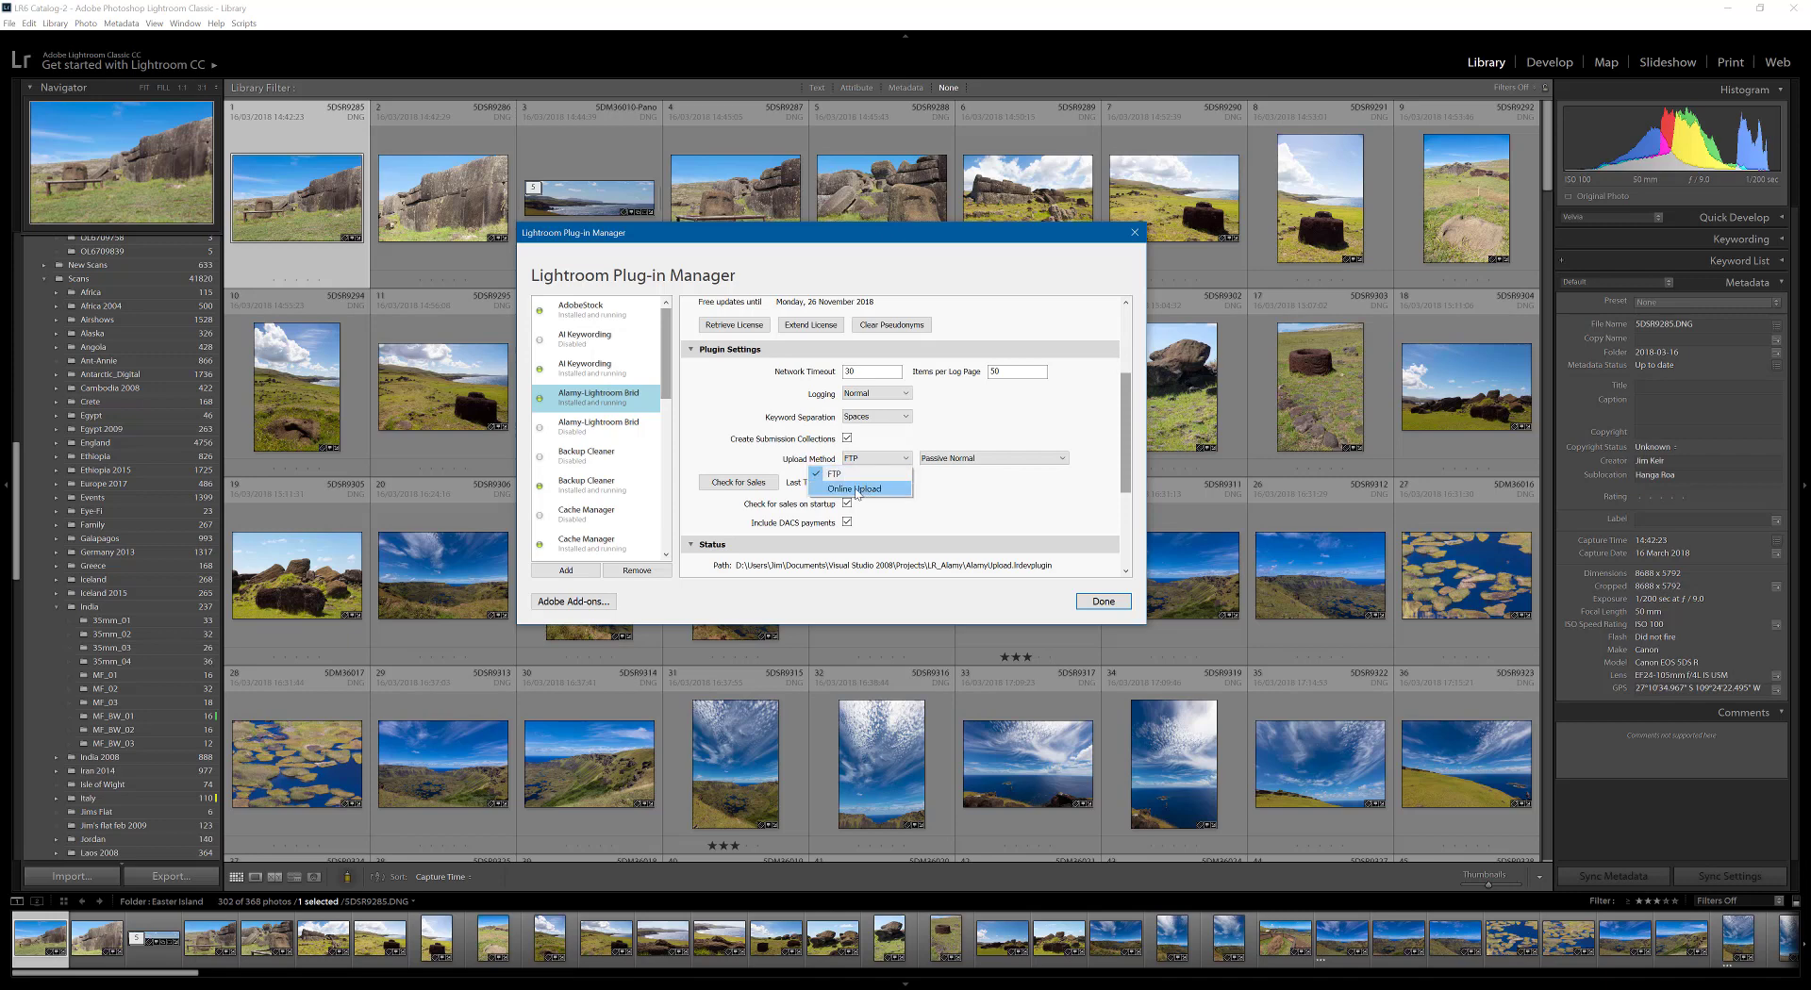
left_click(856, 490)
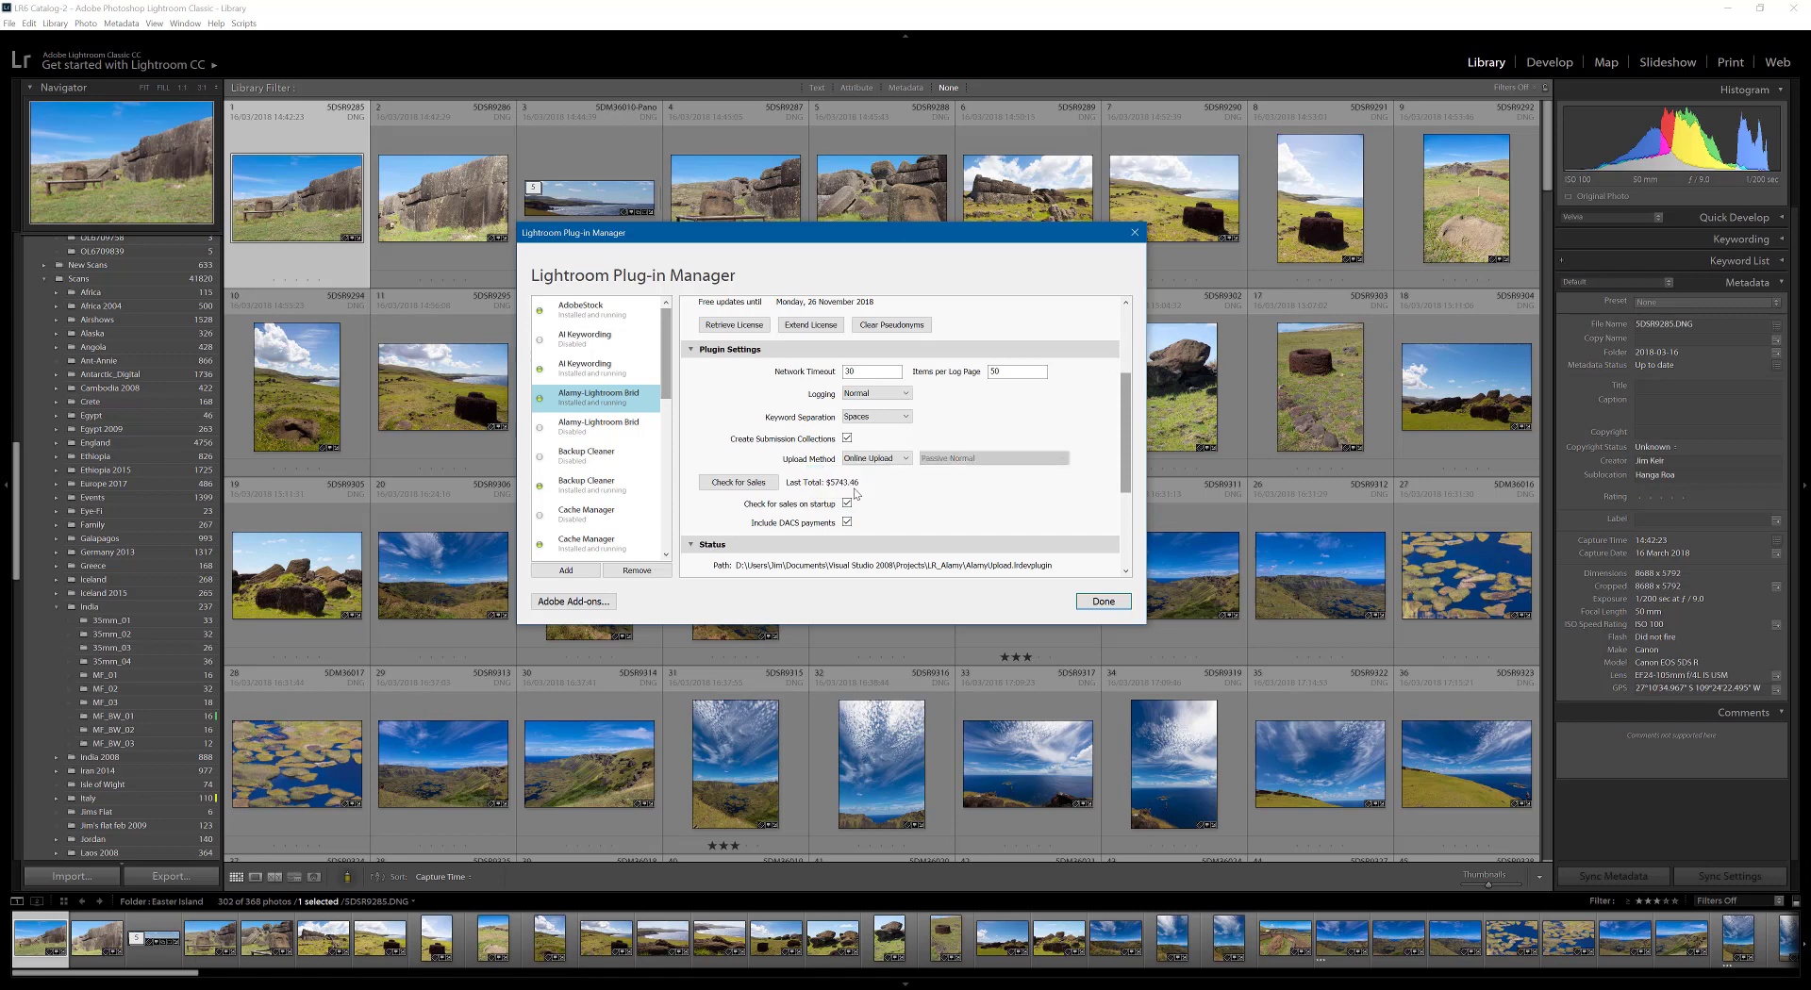
left_click(908, 459)
left_click(908, 475)
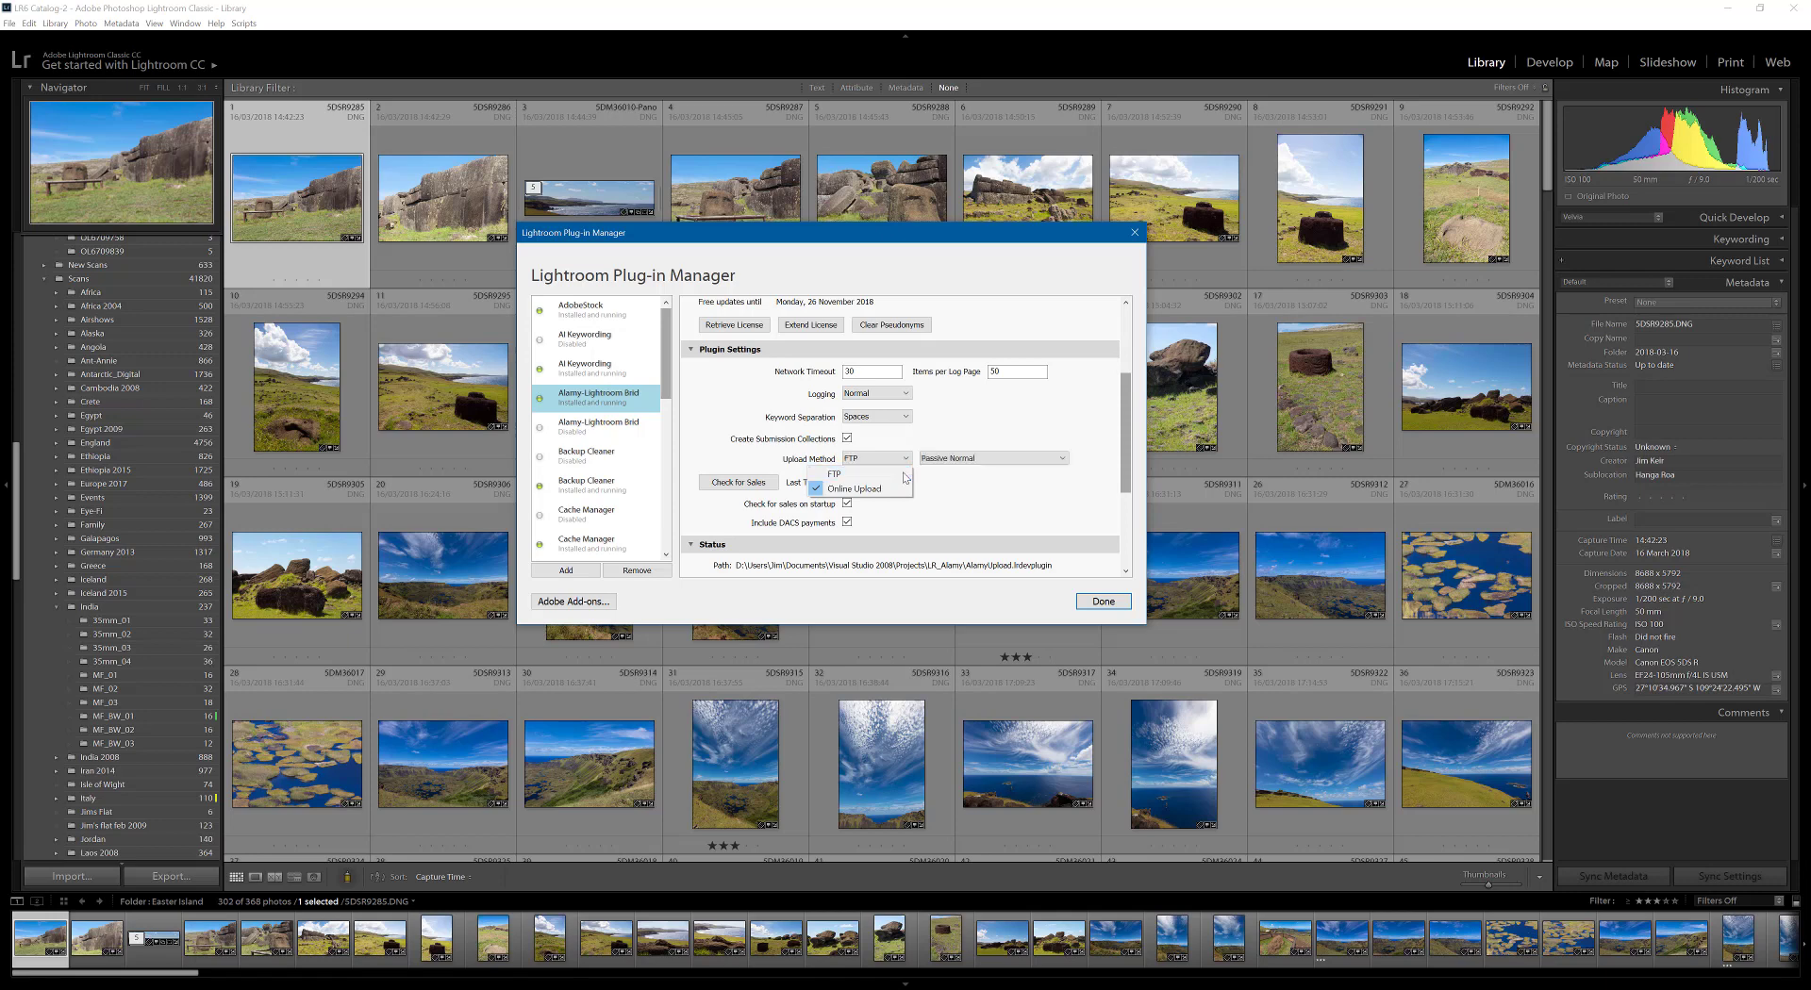
left_click(996, 462)
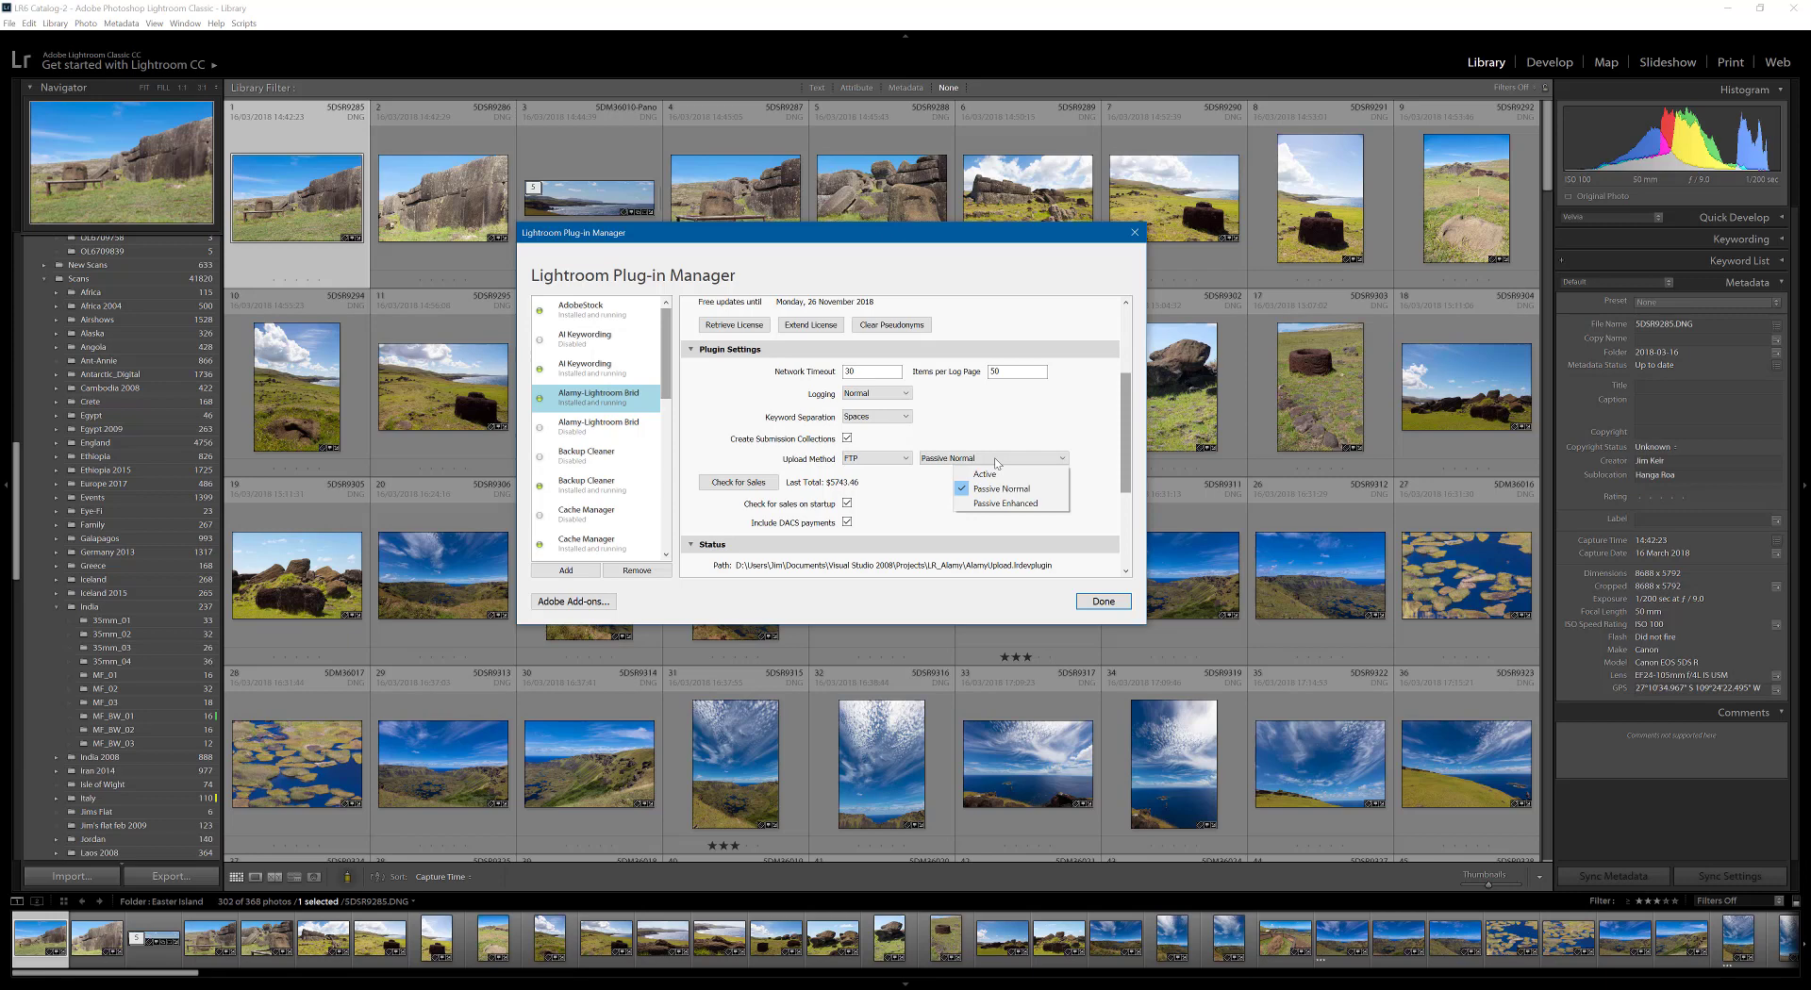
left_click(1092, 483)
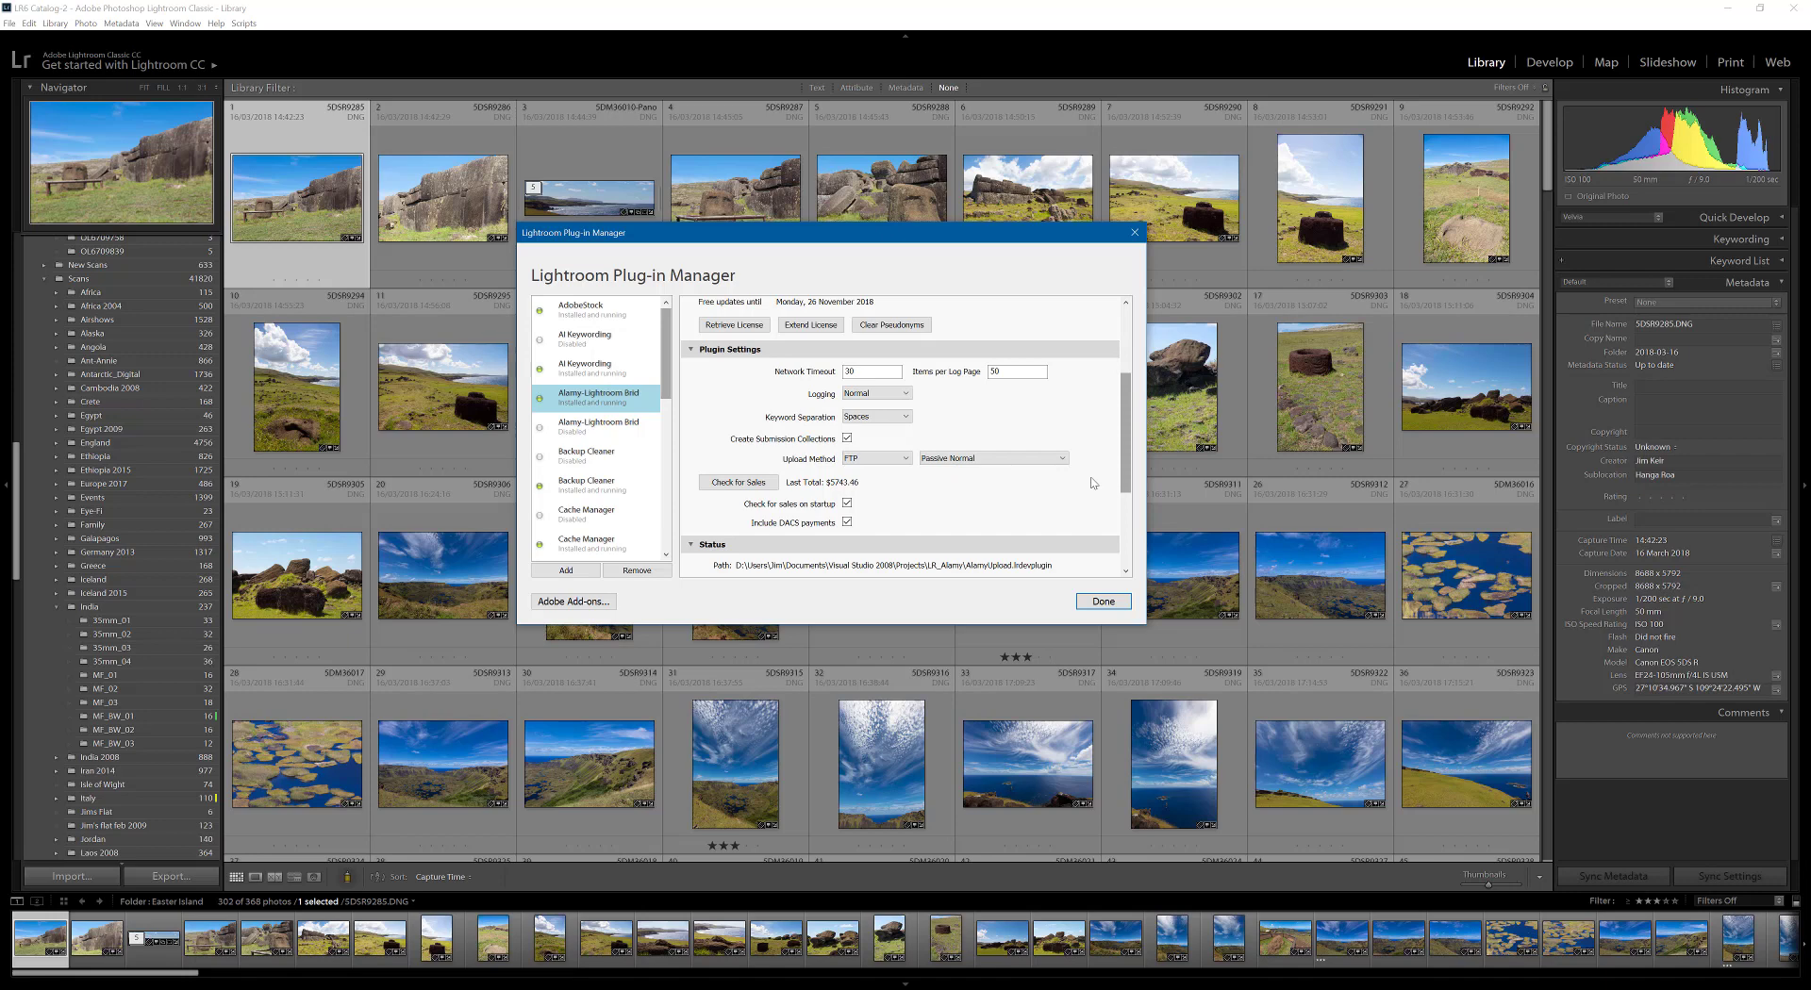
left_click(877, 459)
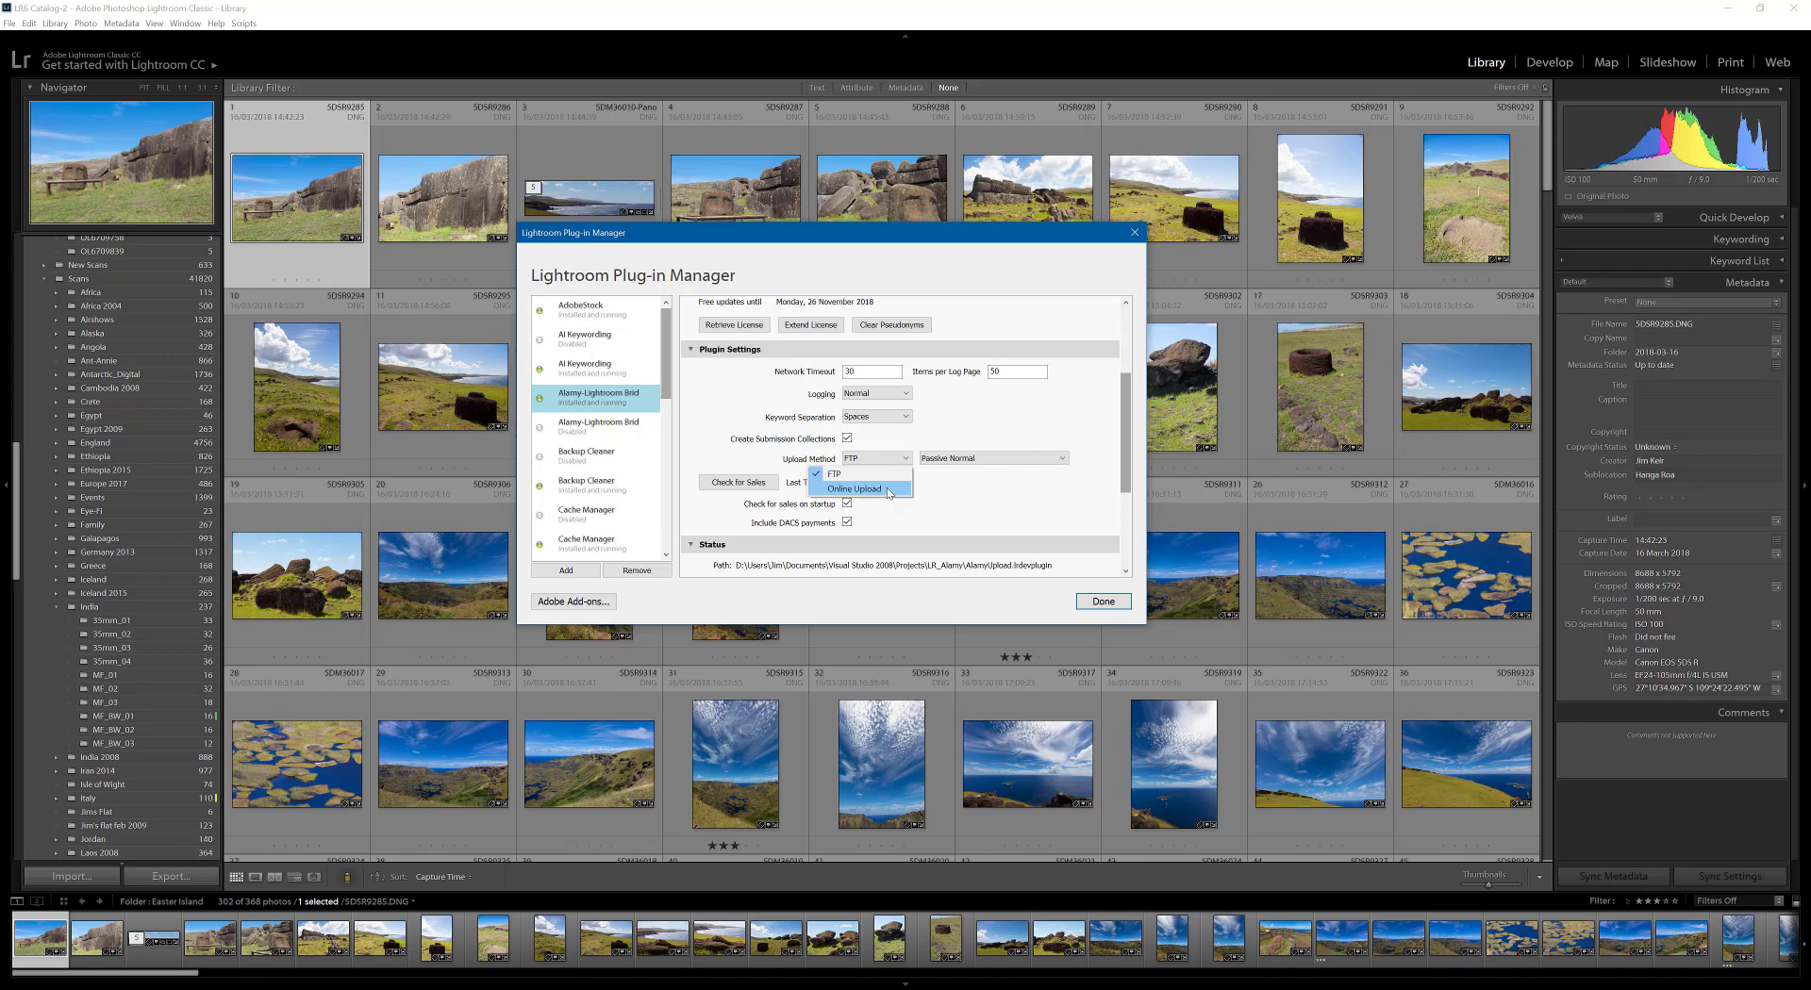
left_click(853, 481)
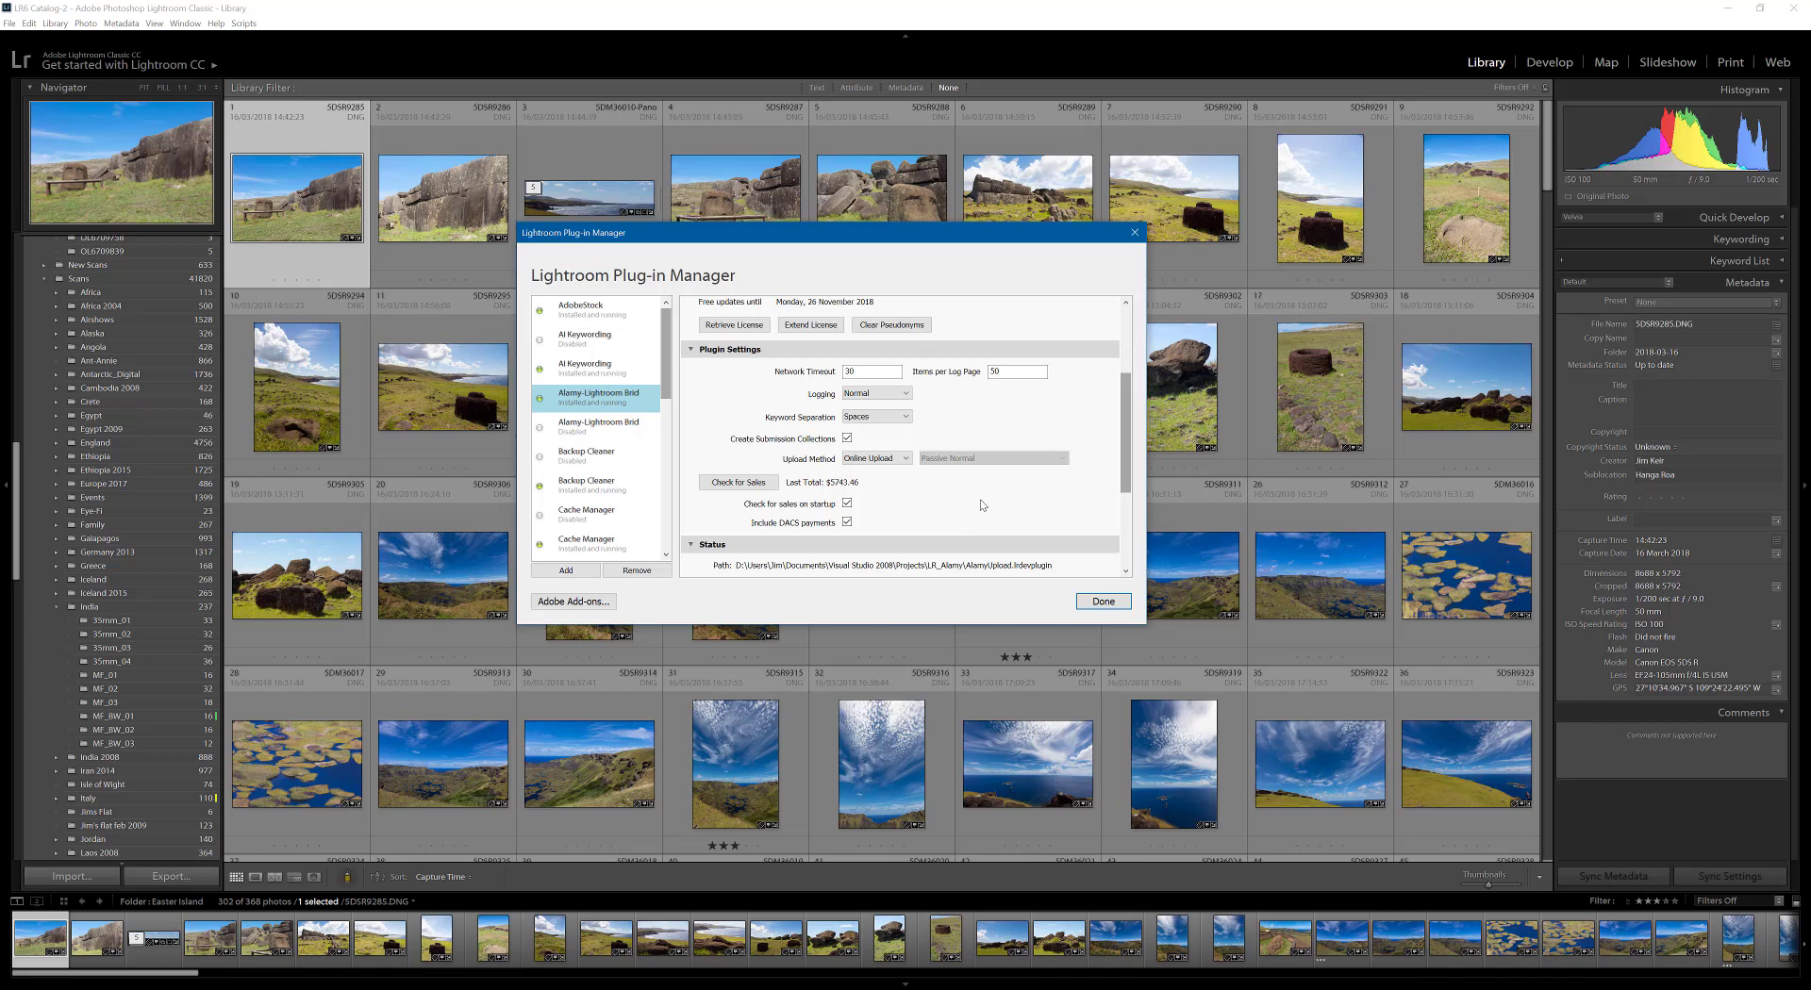
- Close the Plug-in Manager, filter to the five three-star photos, and select moai photo 5DM36055
left_click(1104, 602)
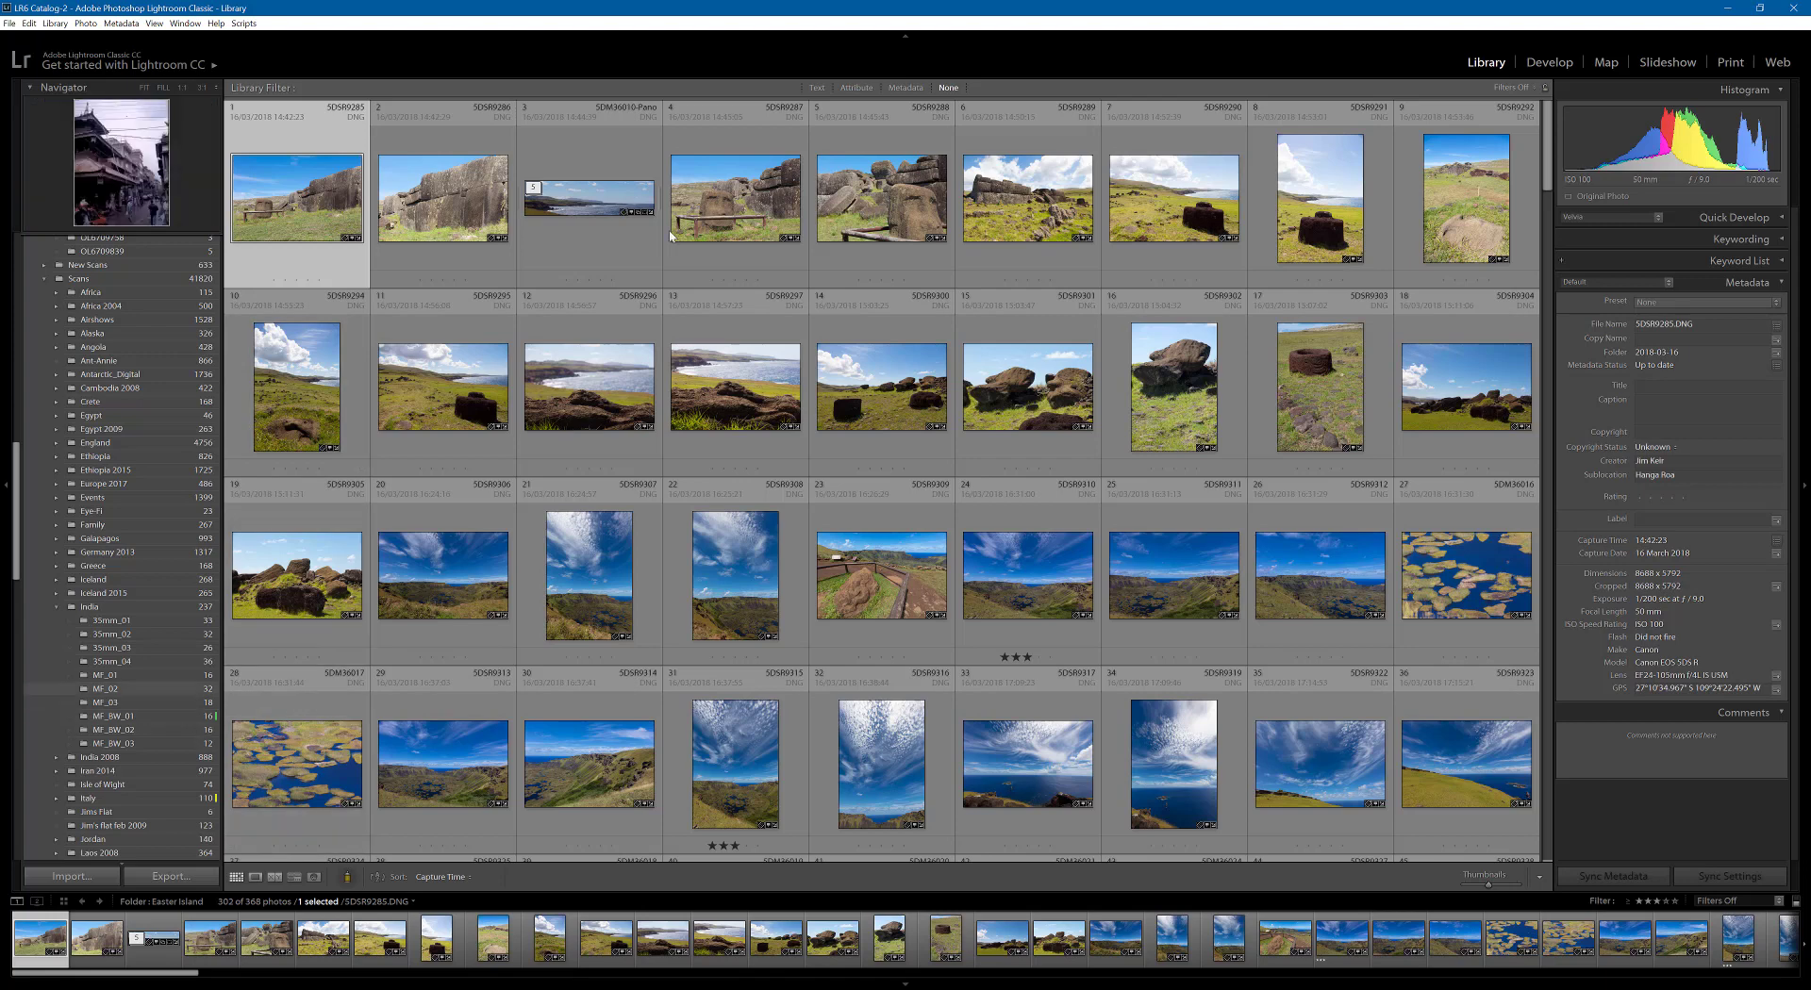
left_click(856, 87)
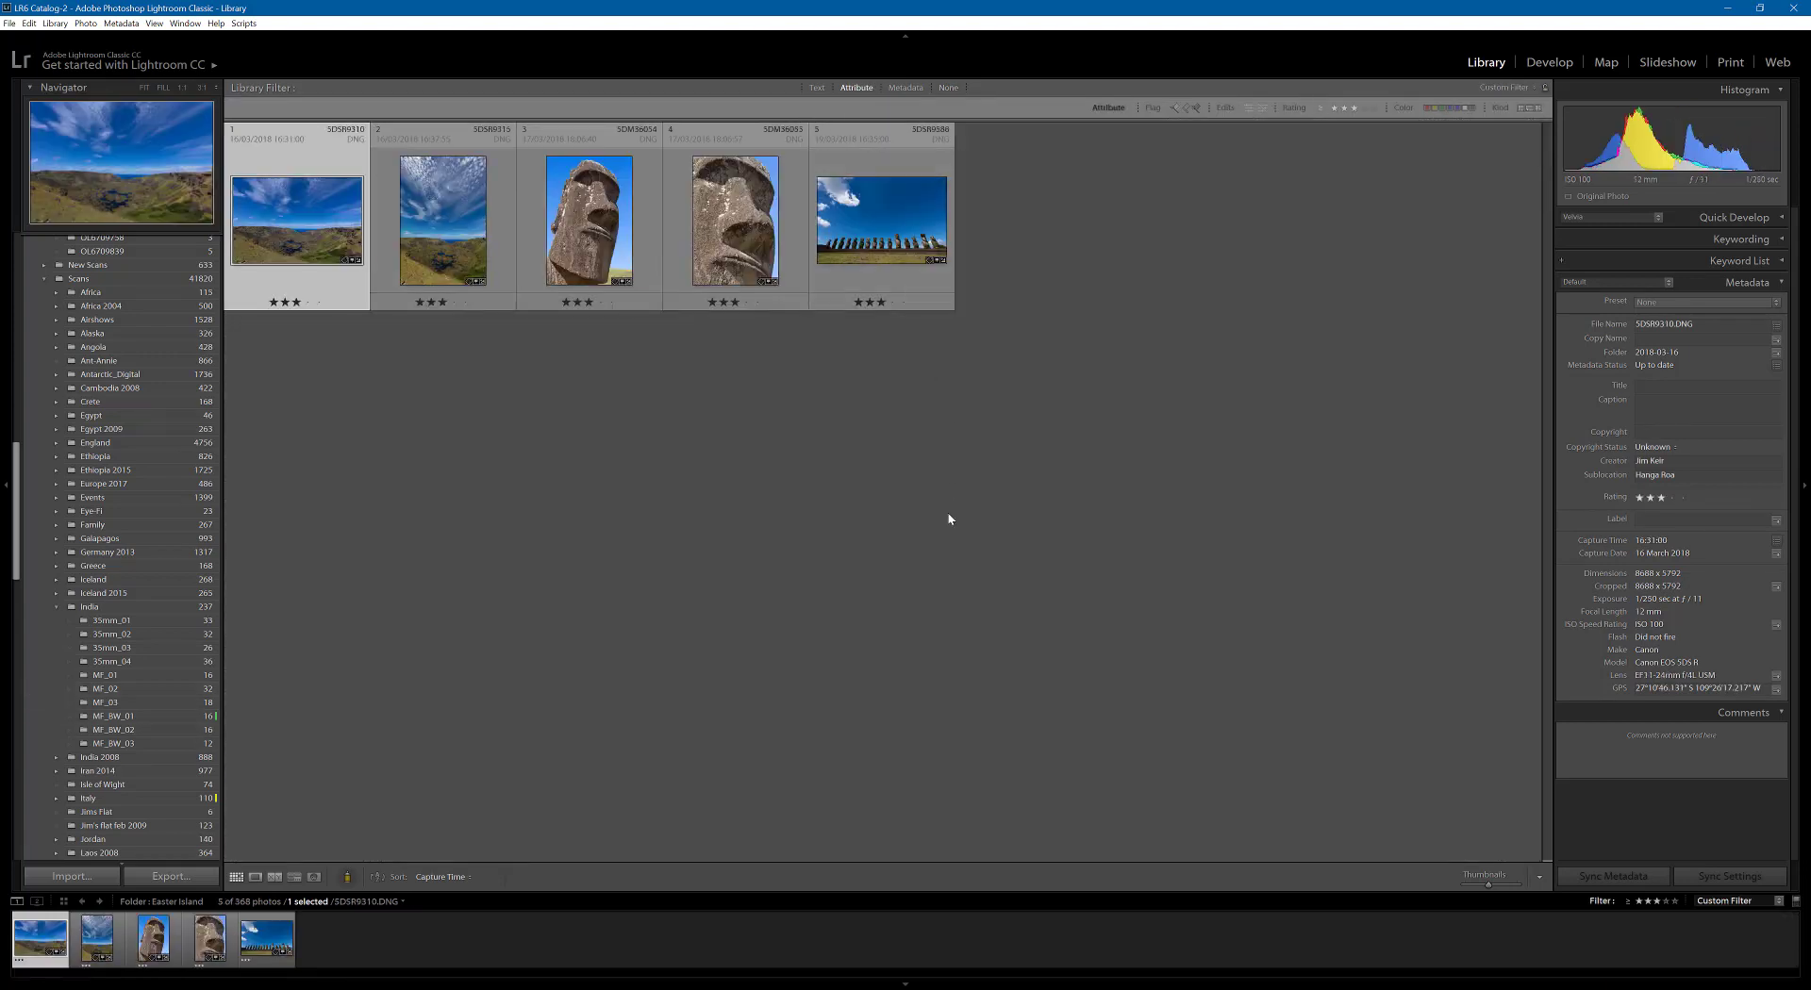
left_click(906, 519)
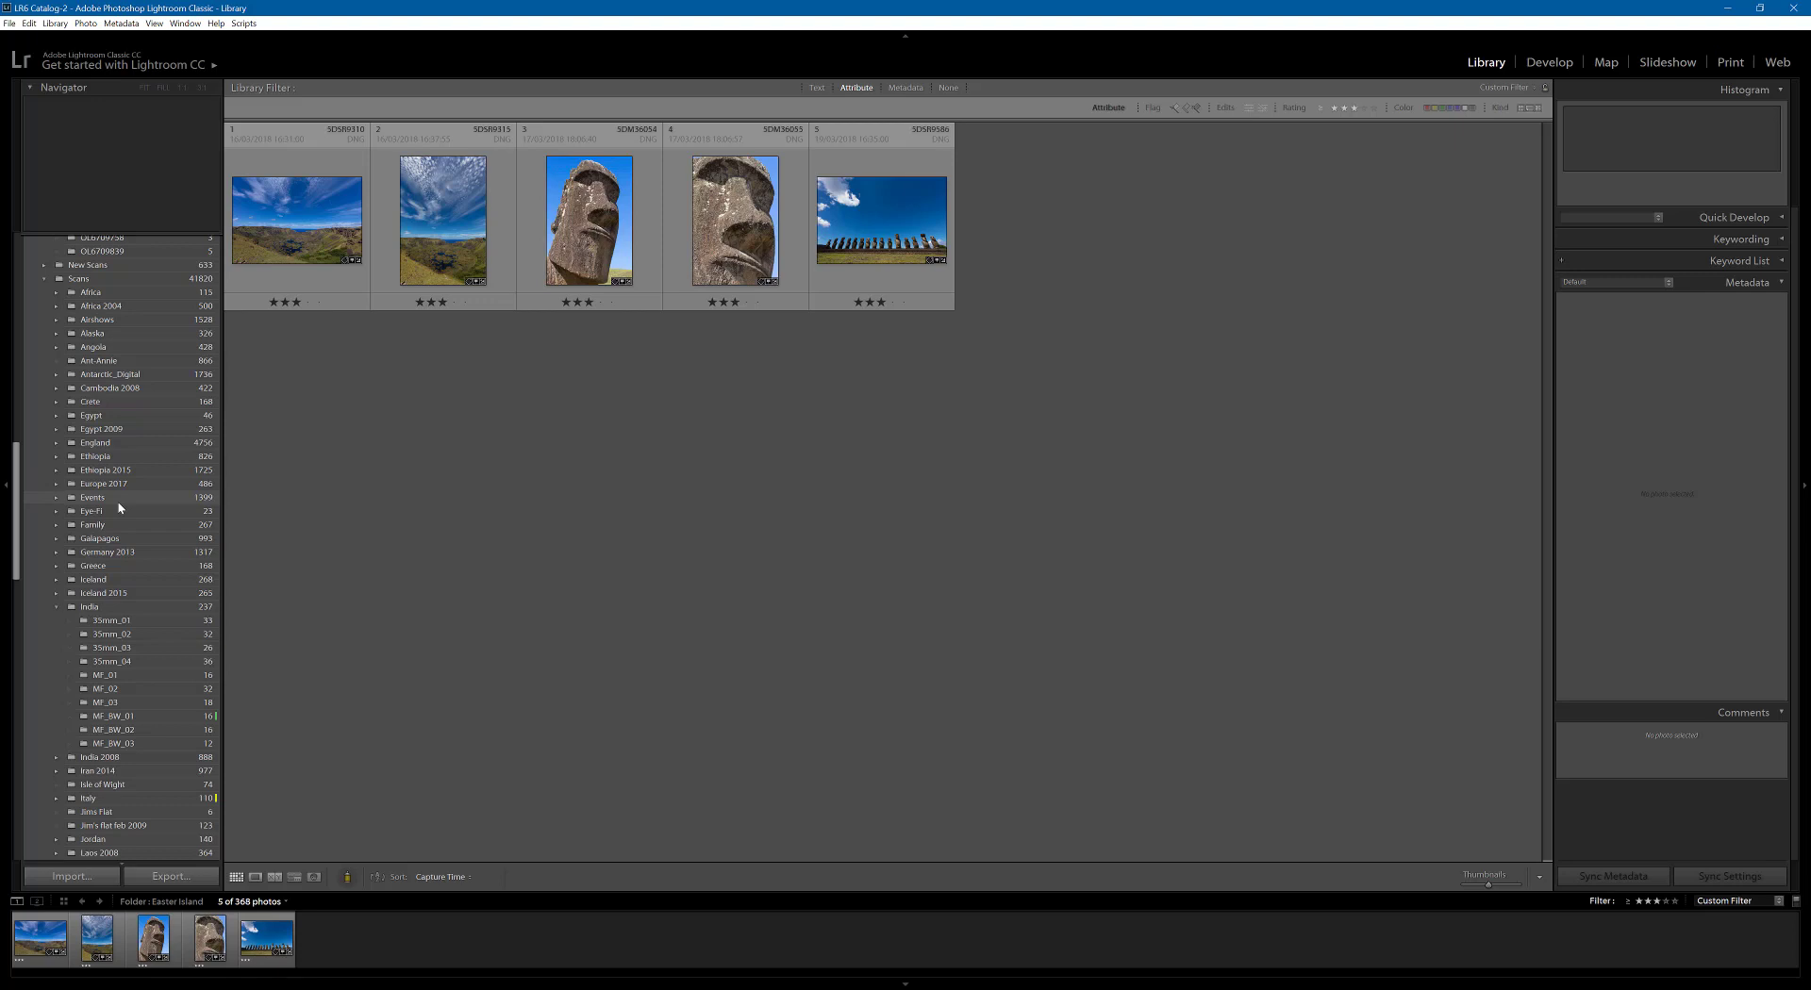
scroll(127, 547, "up", 8)
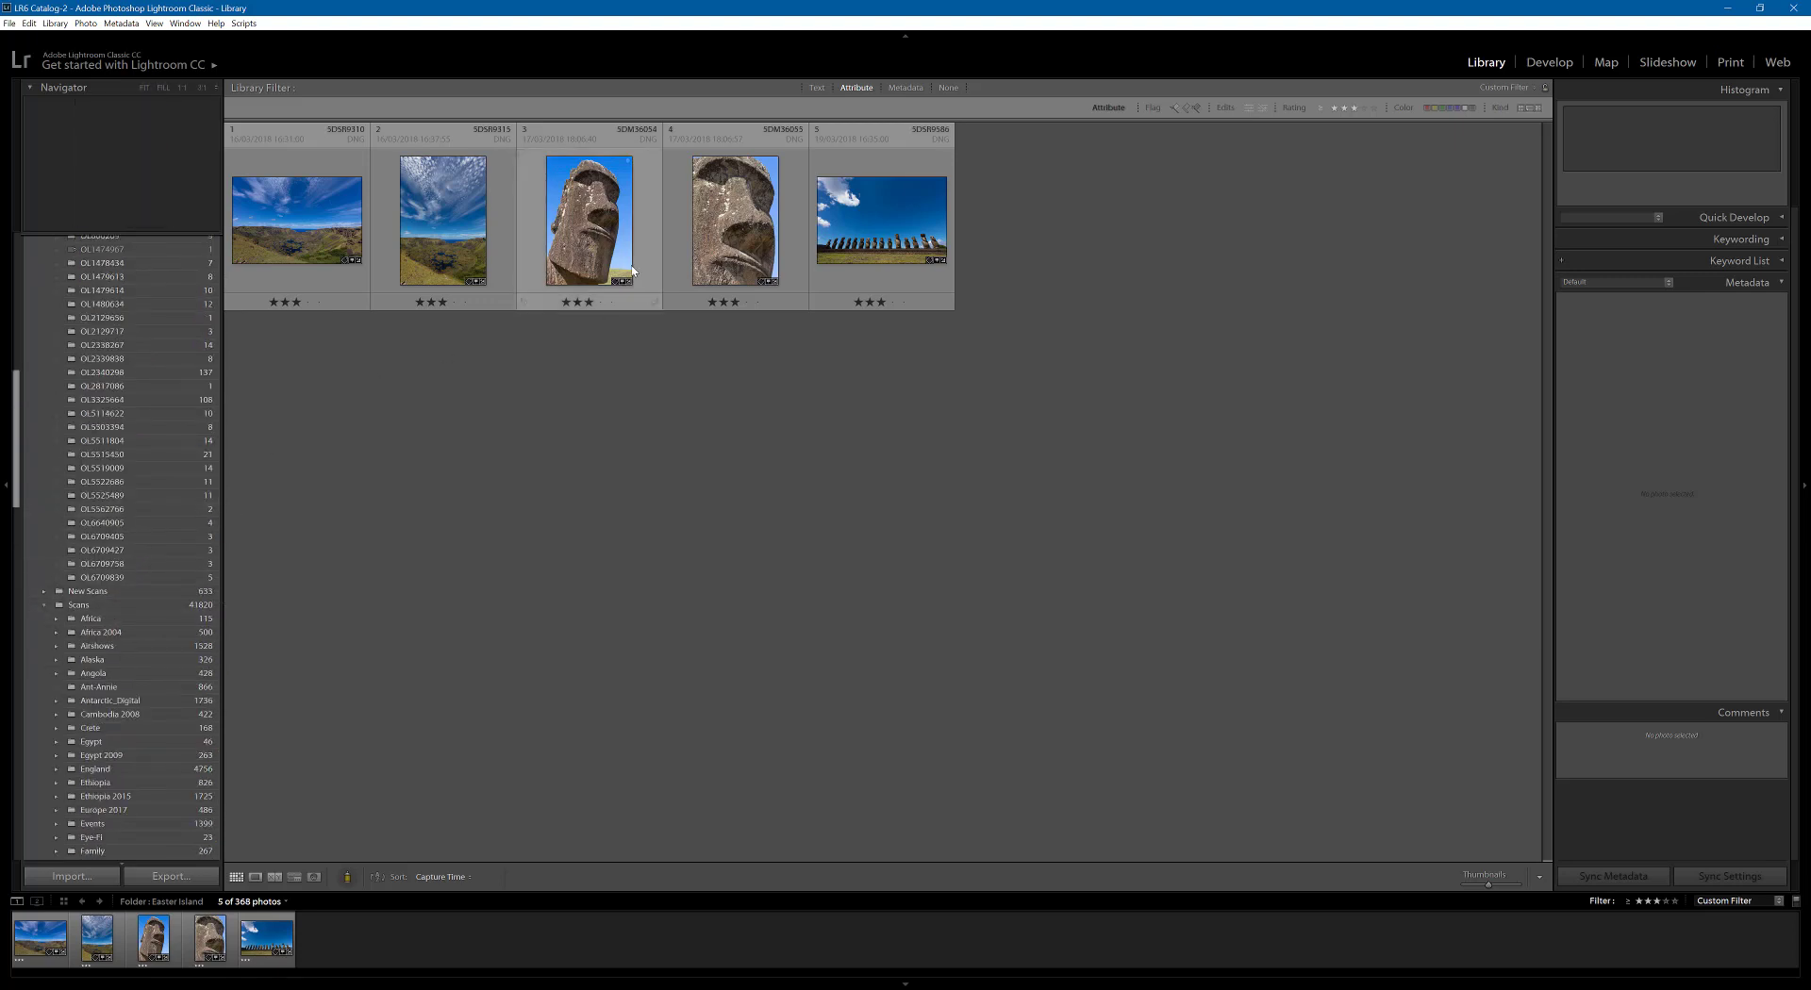
left_click(693, 240)
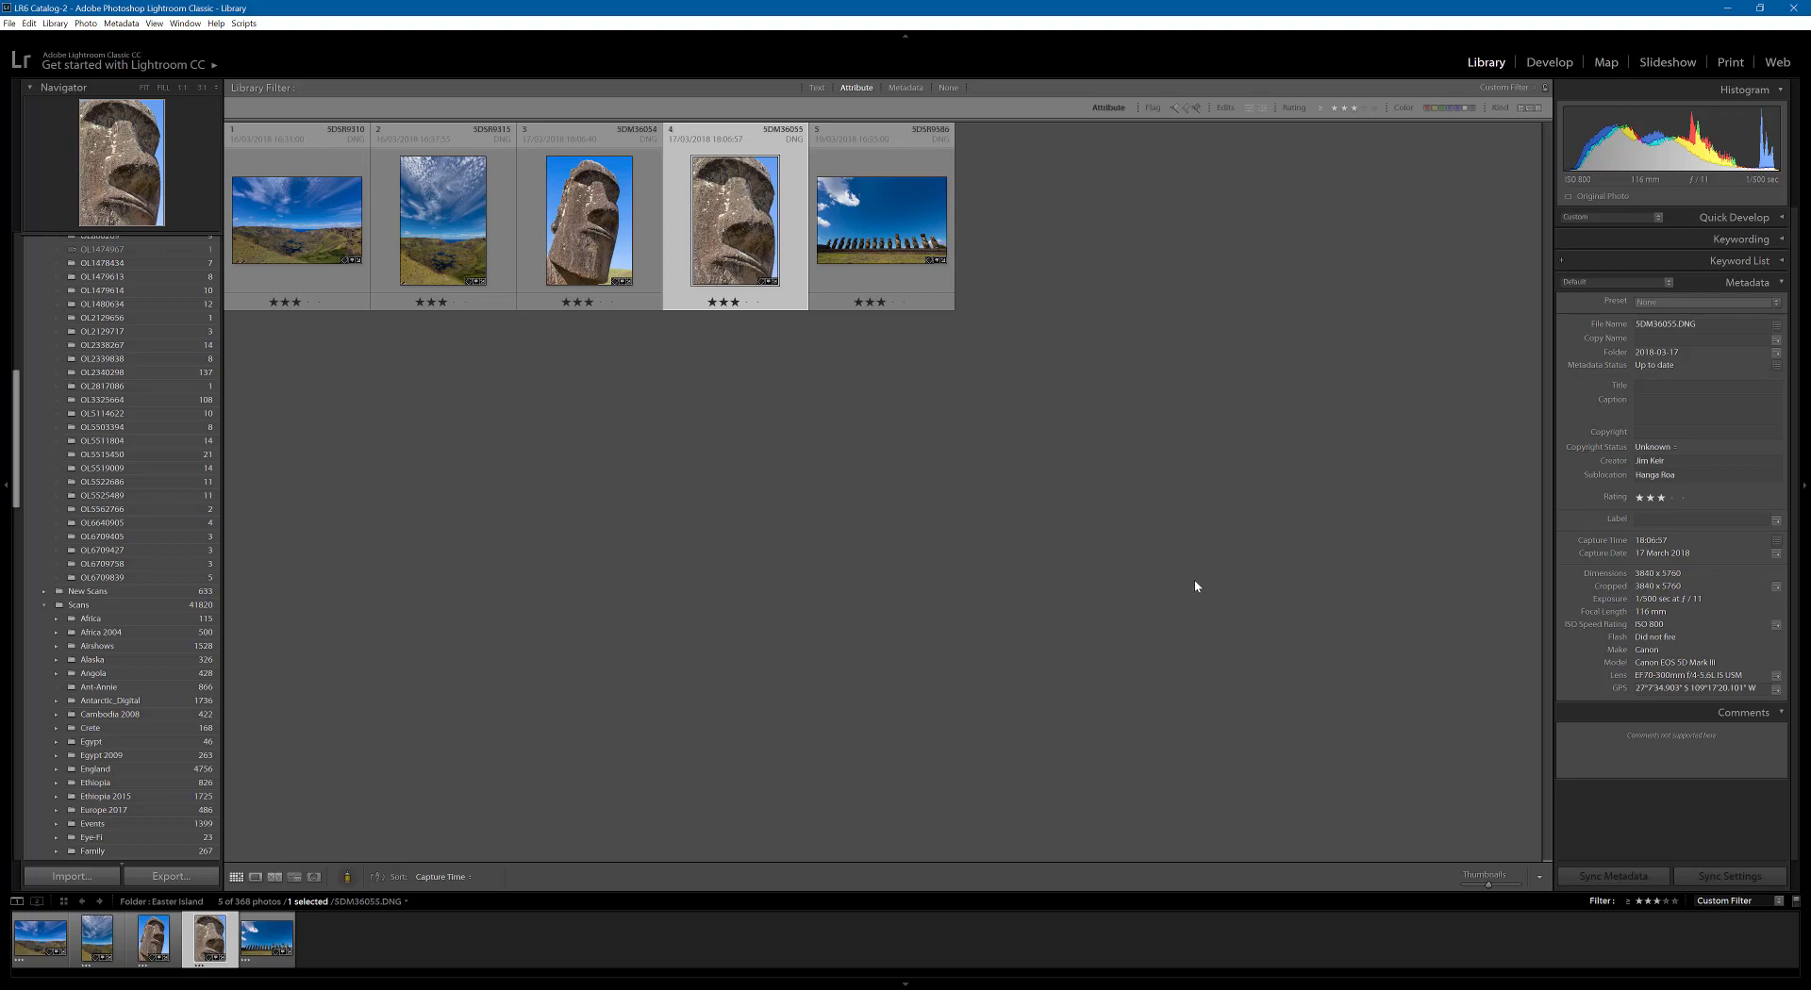
- Switch the Metadata panel preset to Alamy Plus for the moai photo
left_click(1595, 283)
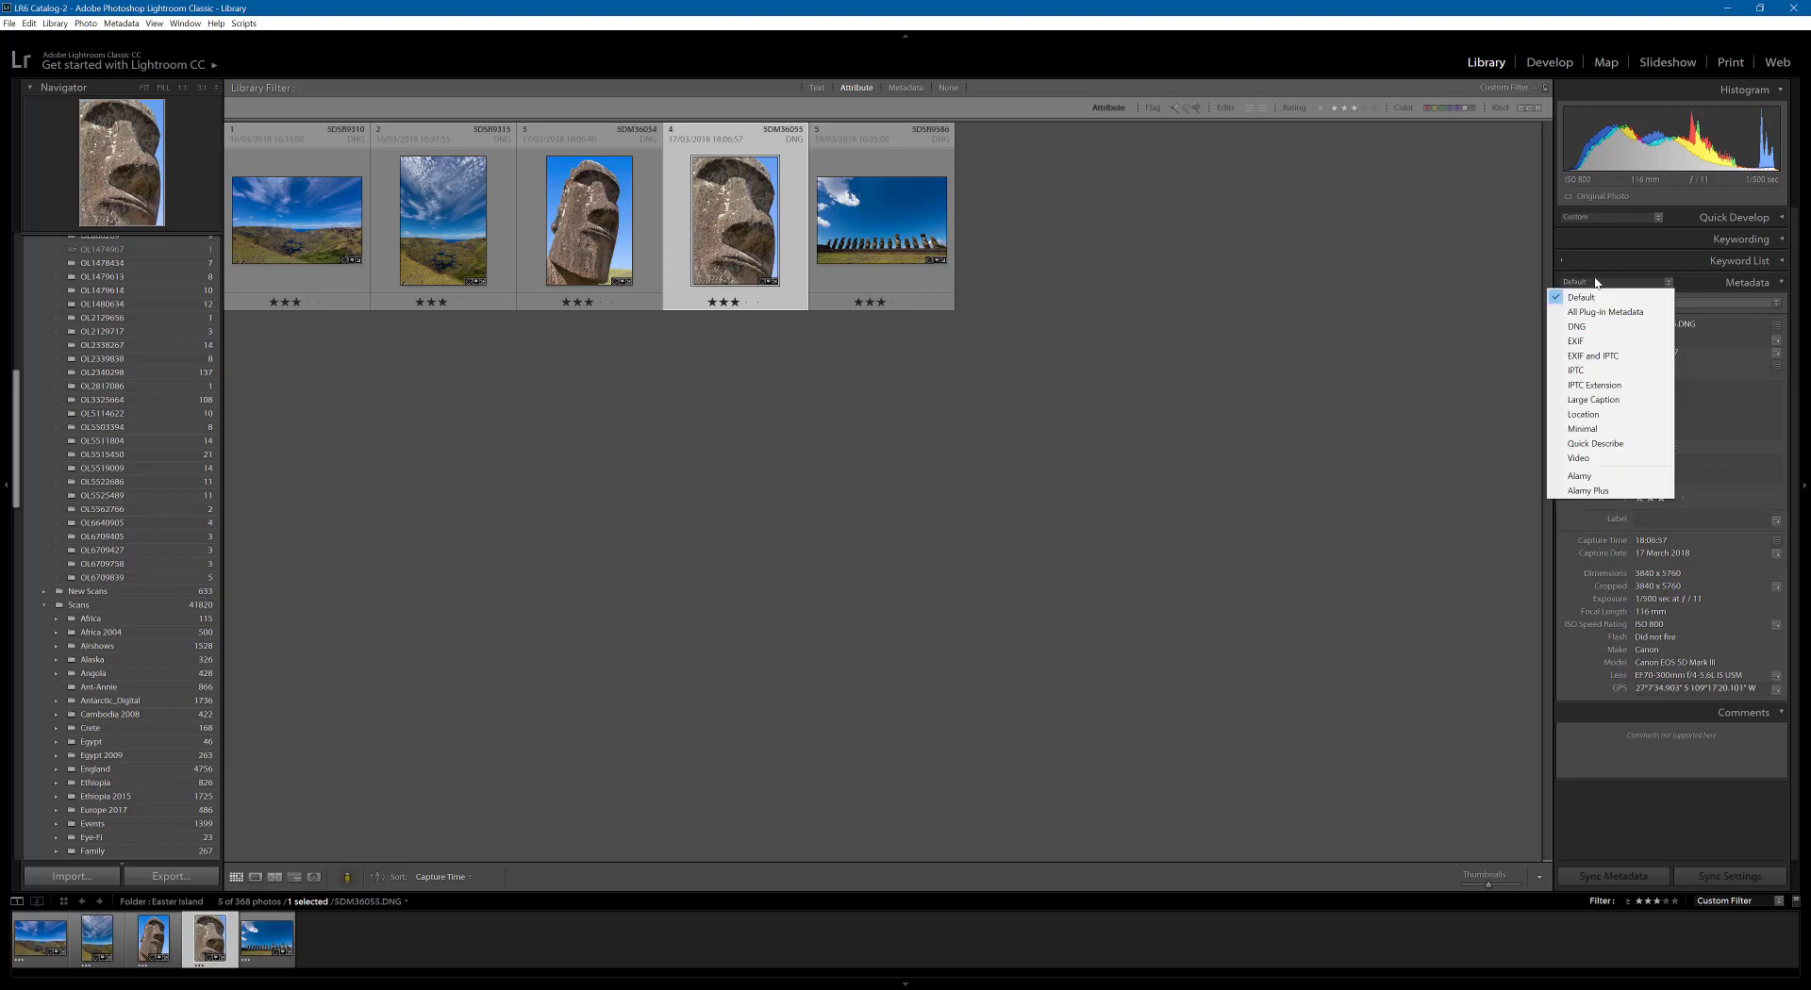
left_click(1594, 491)
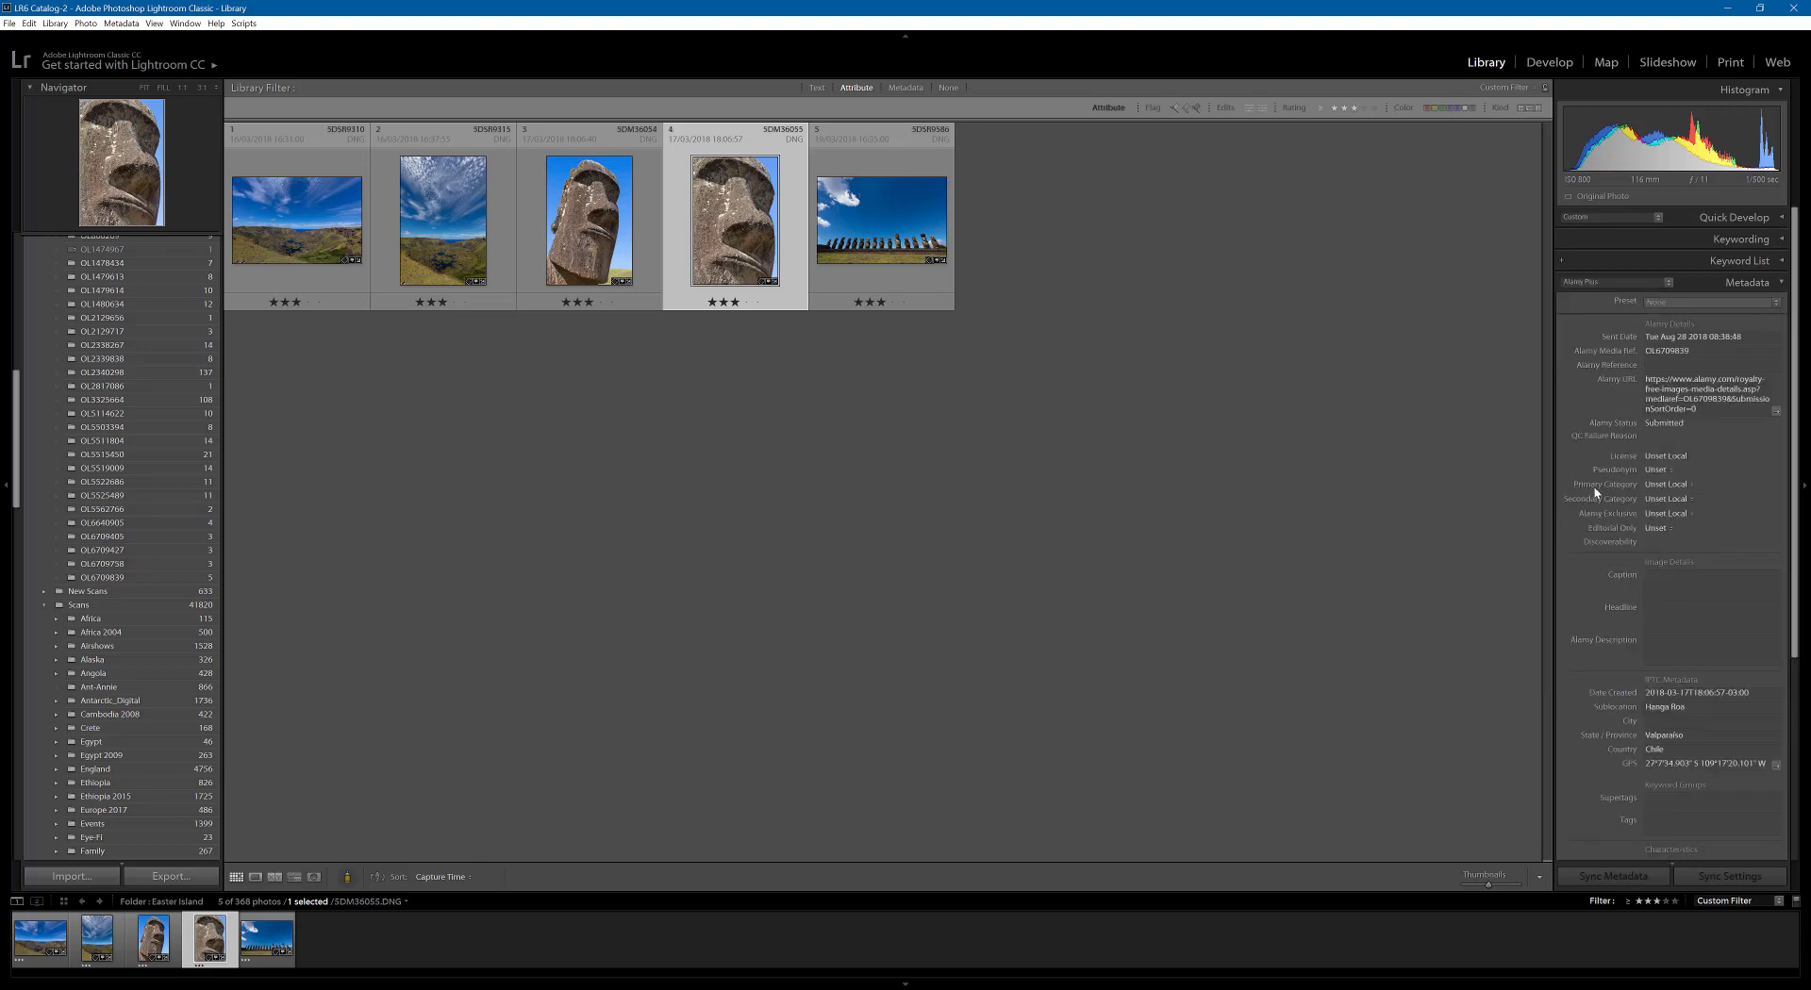